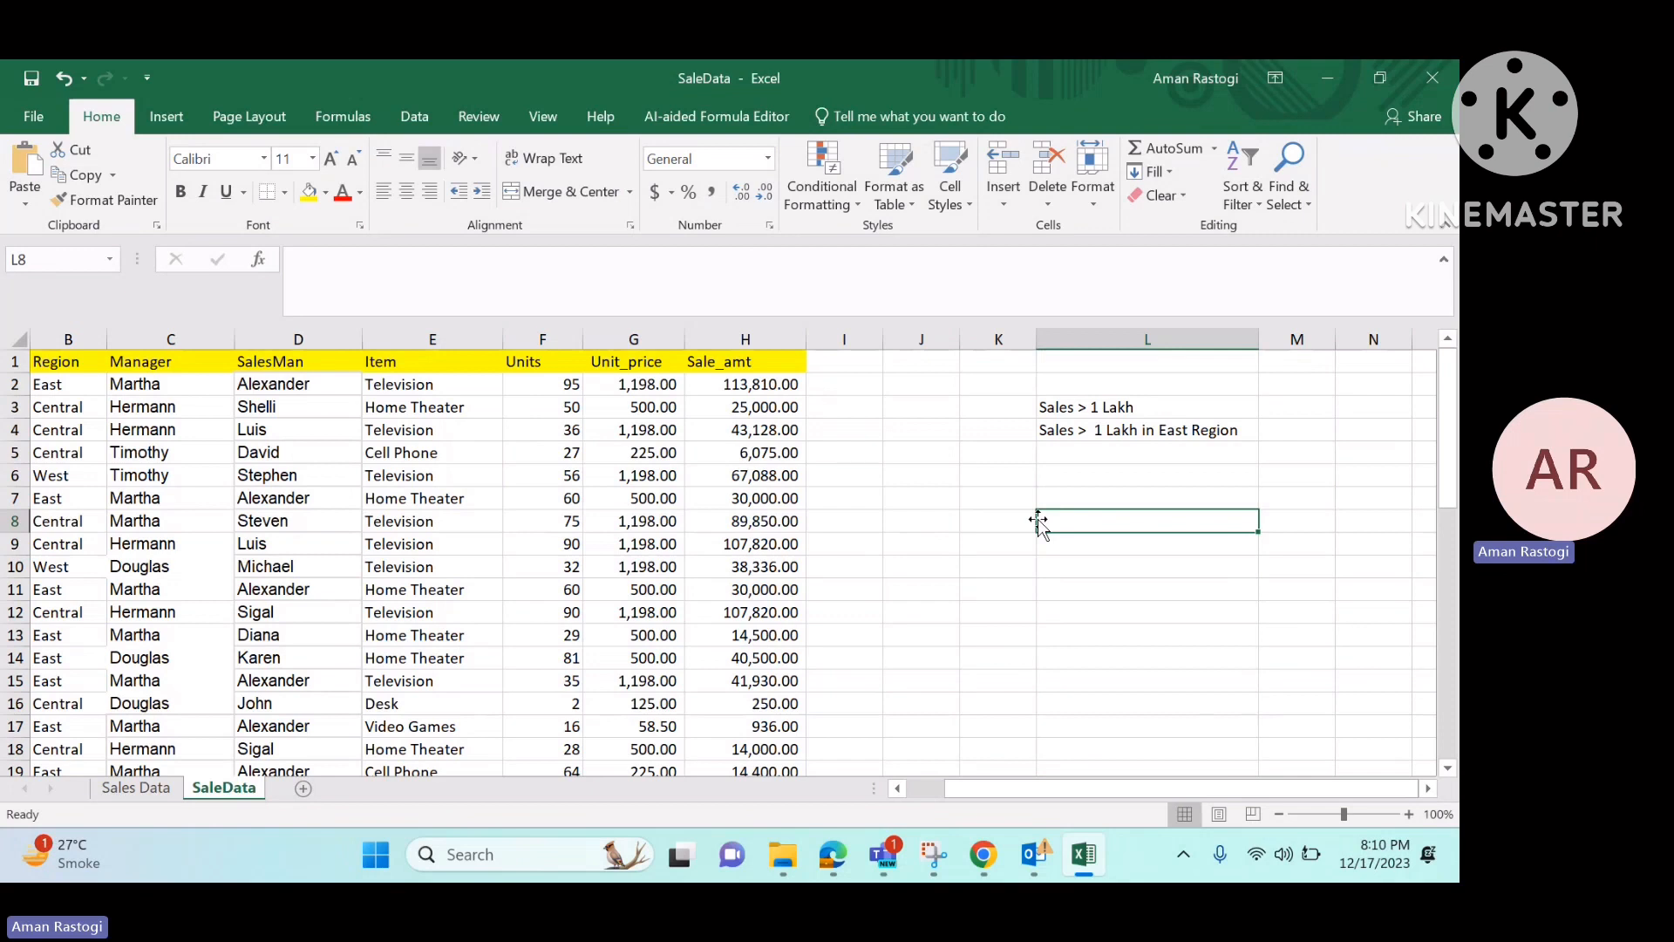
left_click(275, 370)
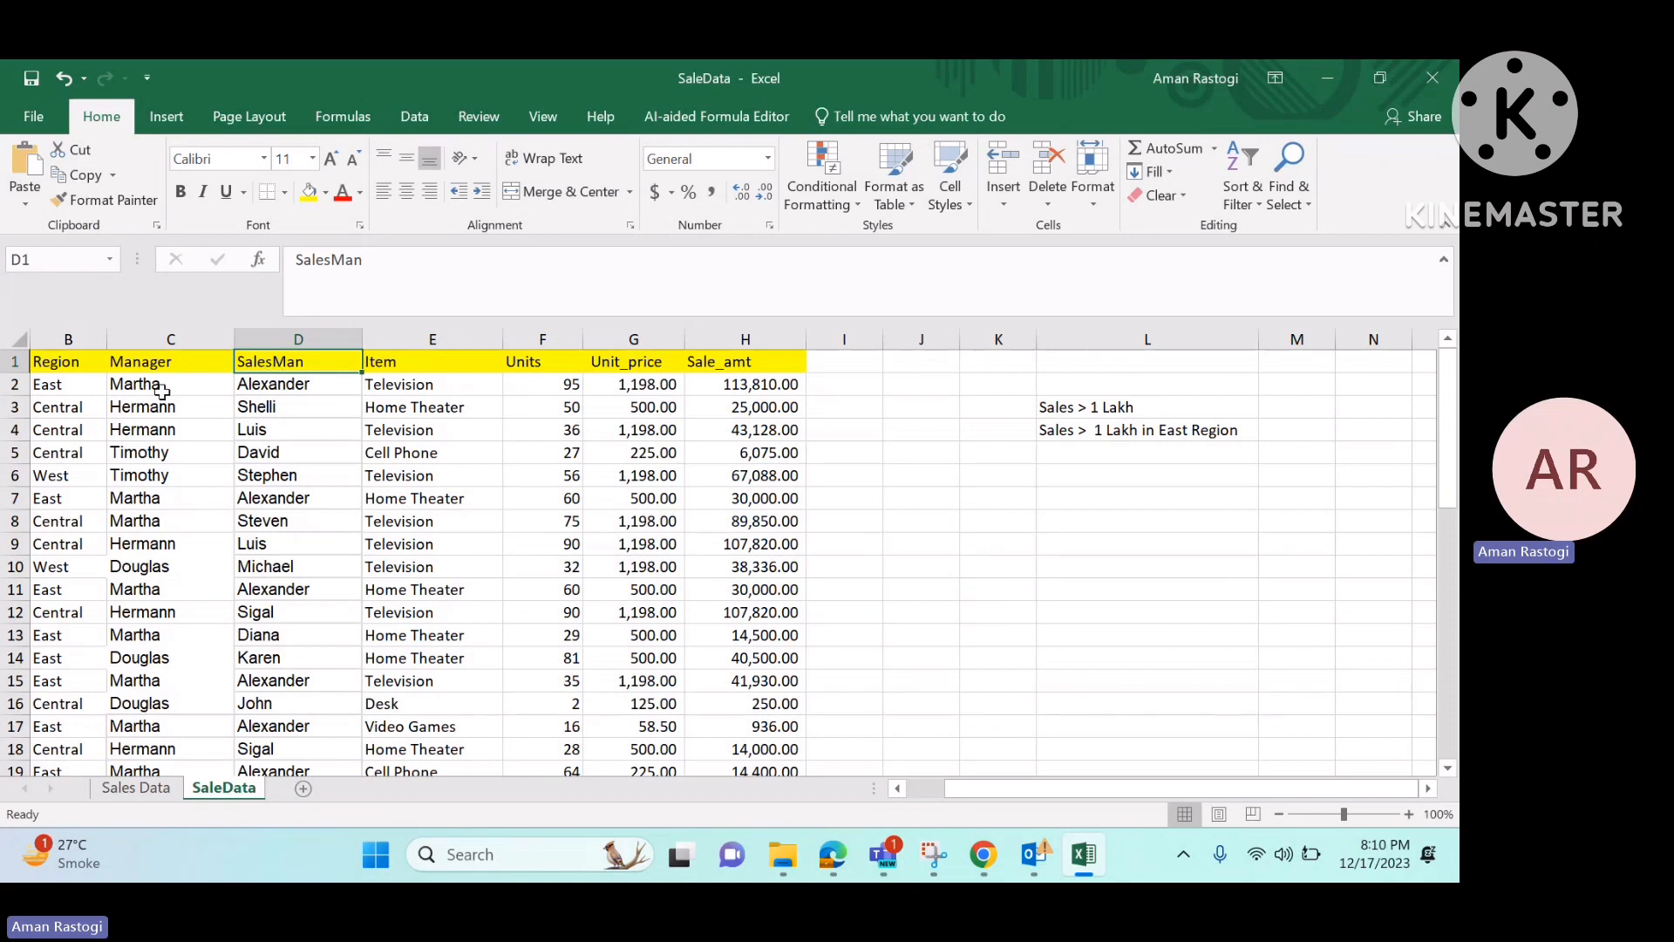
left_click_drag(157, 388, 256, 386)
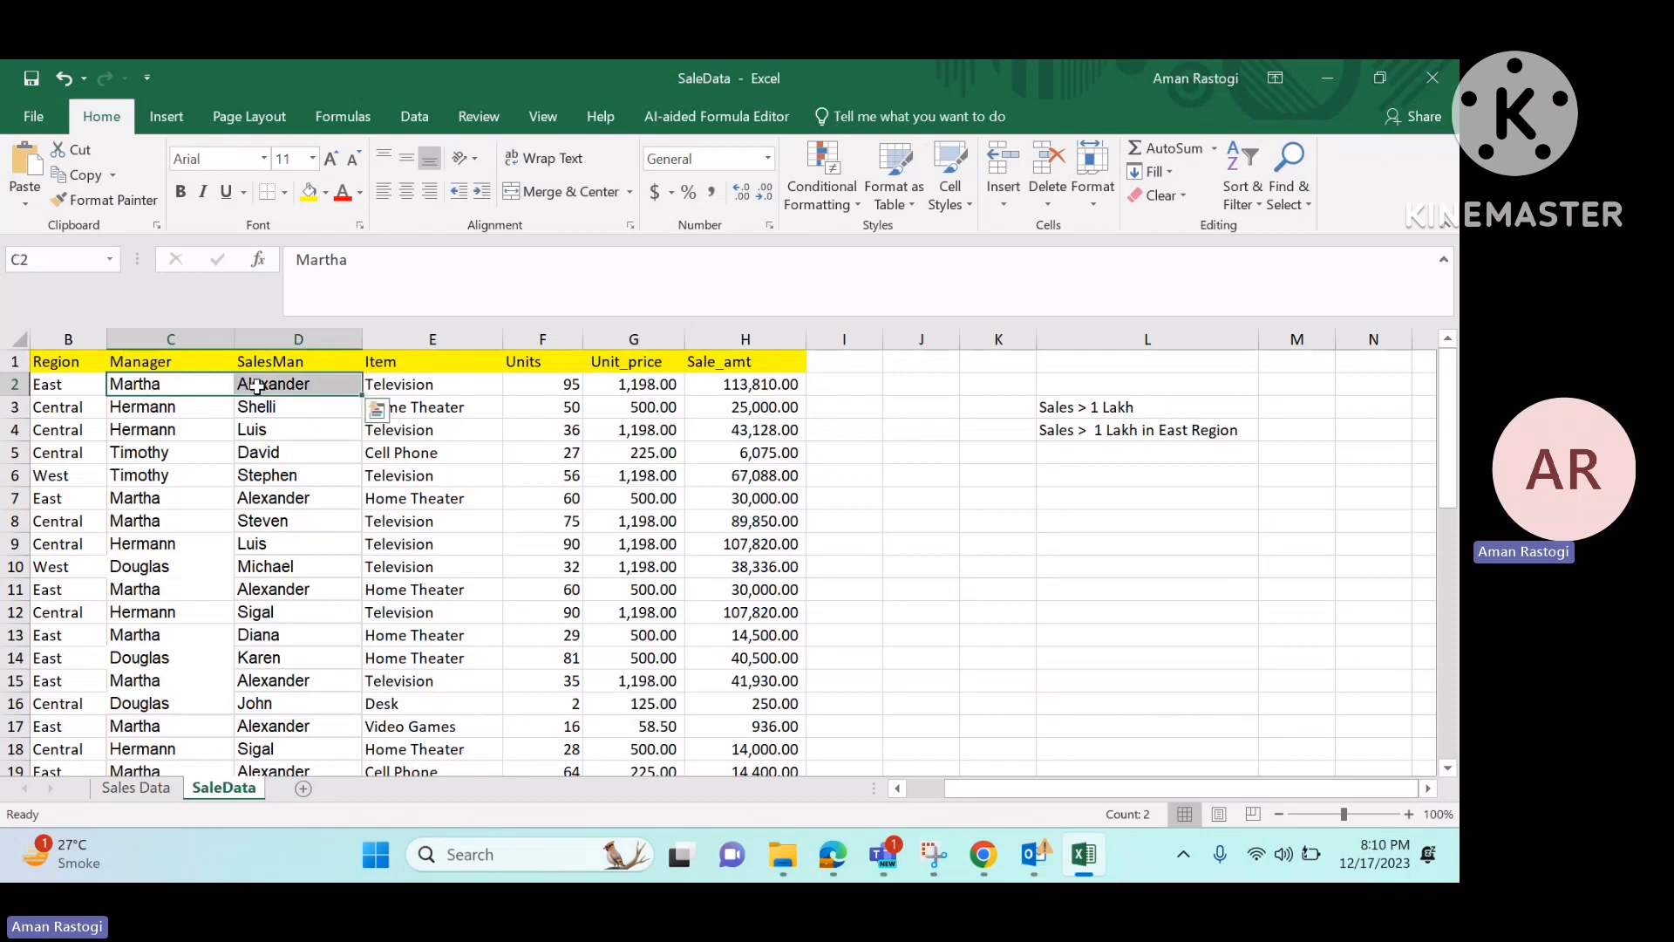
left_click(493, 410)
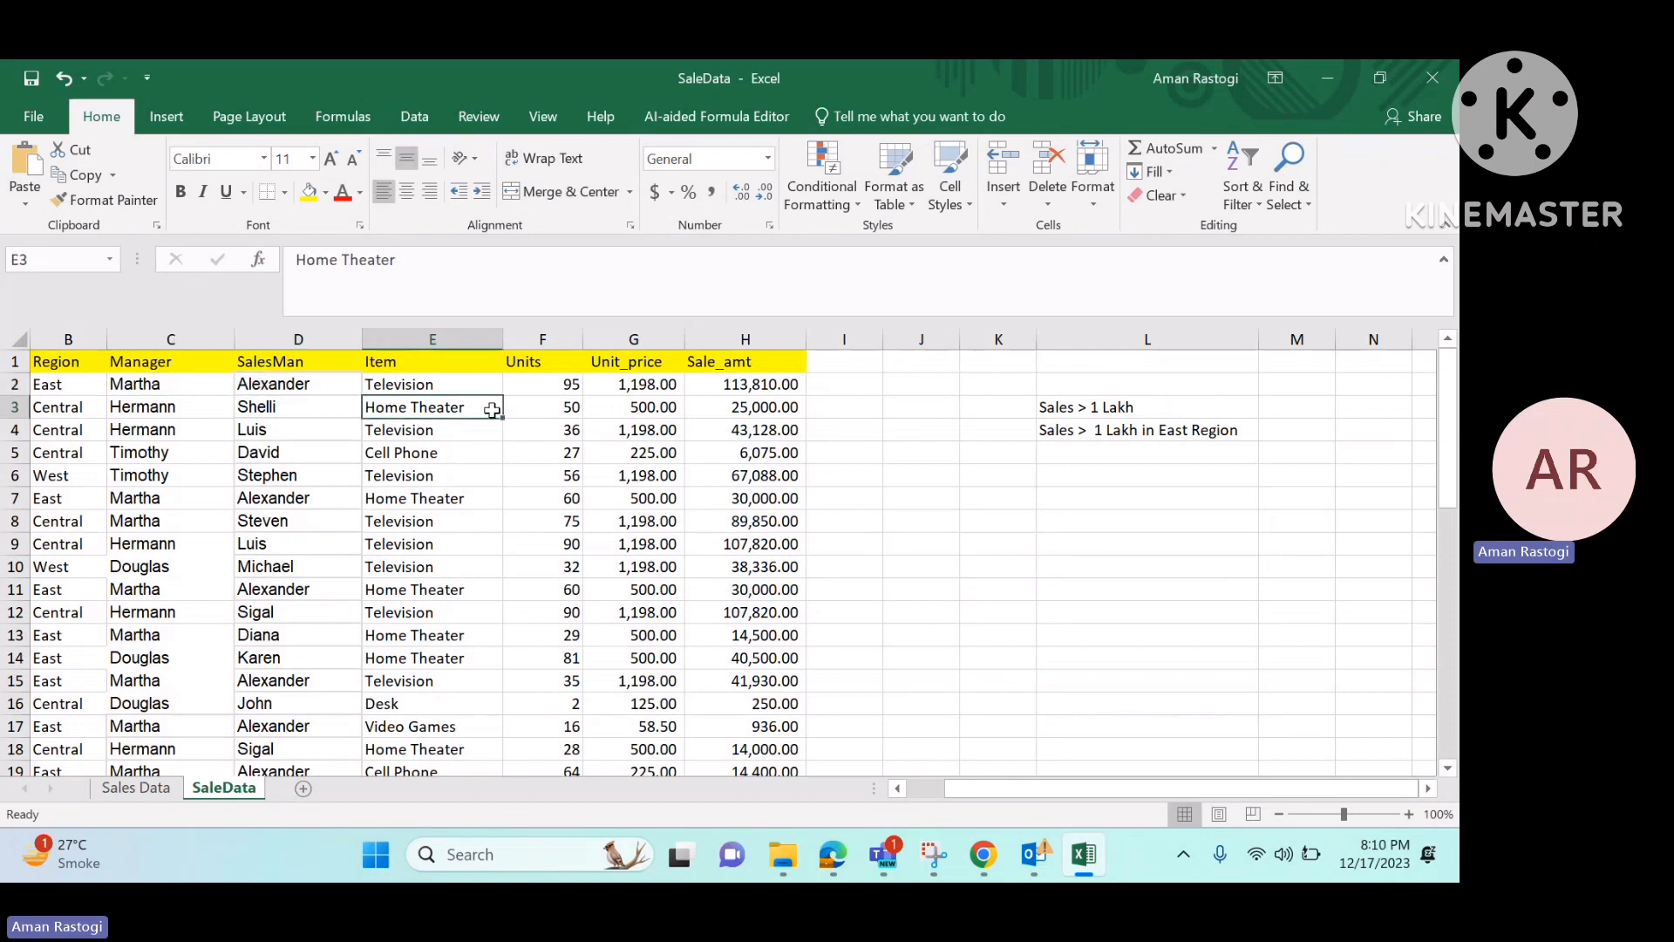
left_click(732, 341)
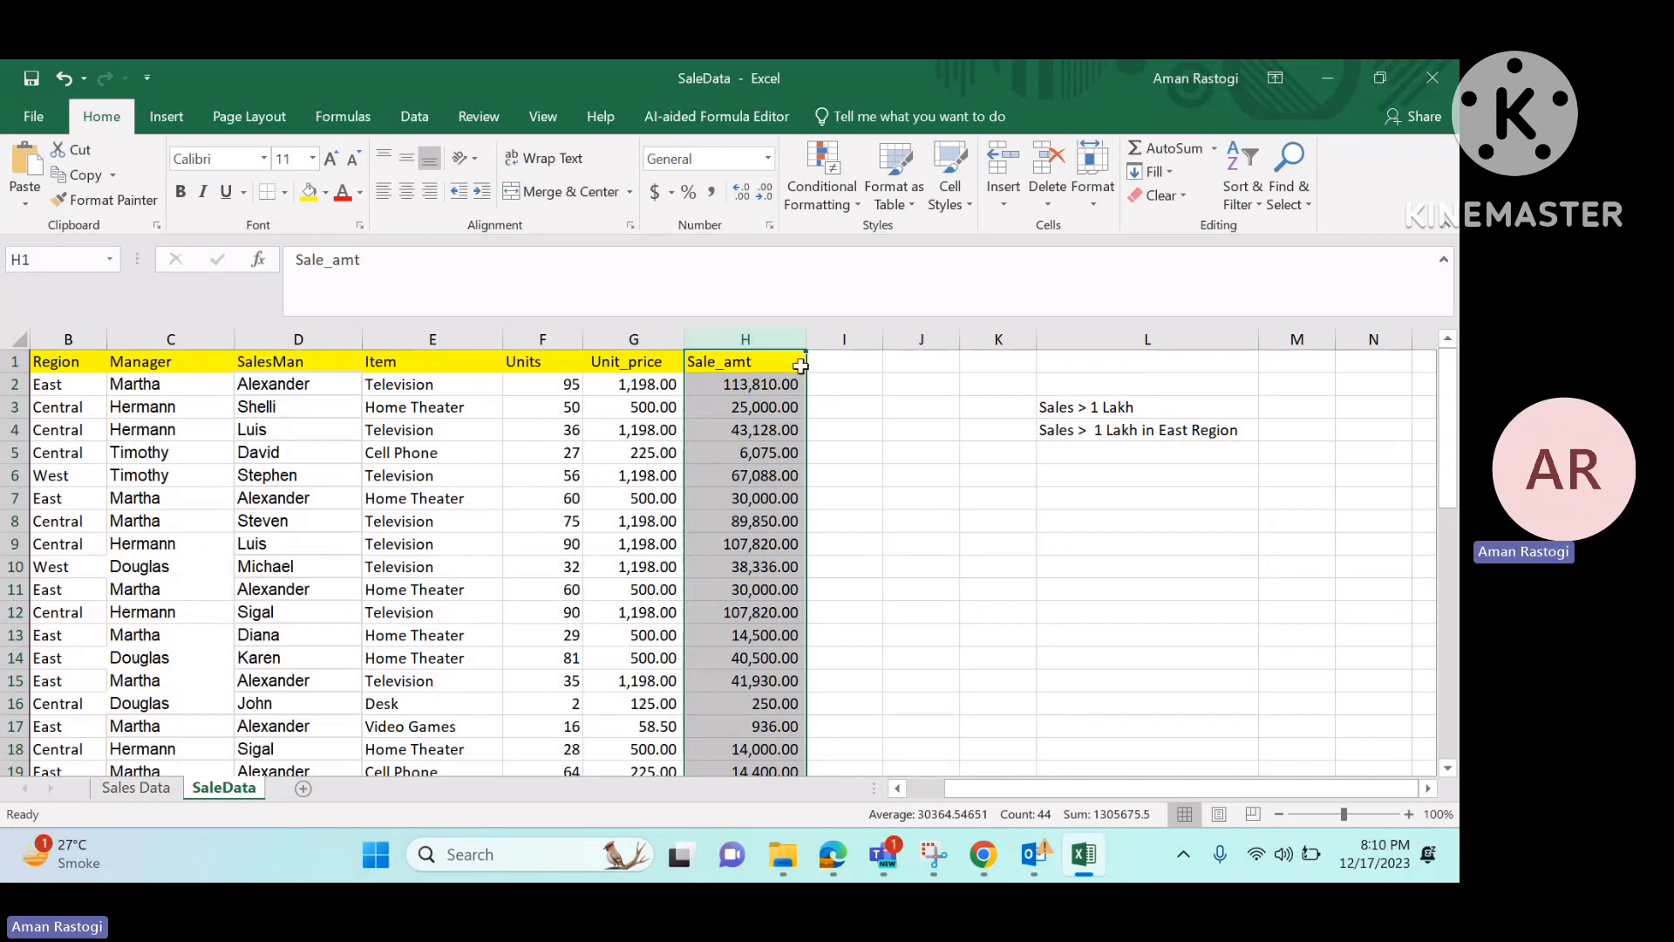
- Enter =COUNTIF(H2:H44,">100000") in M3 to count the sales above 1 lakh
left_click(1278, 410)
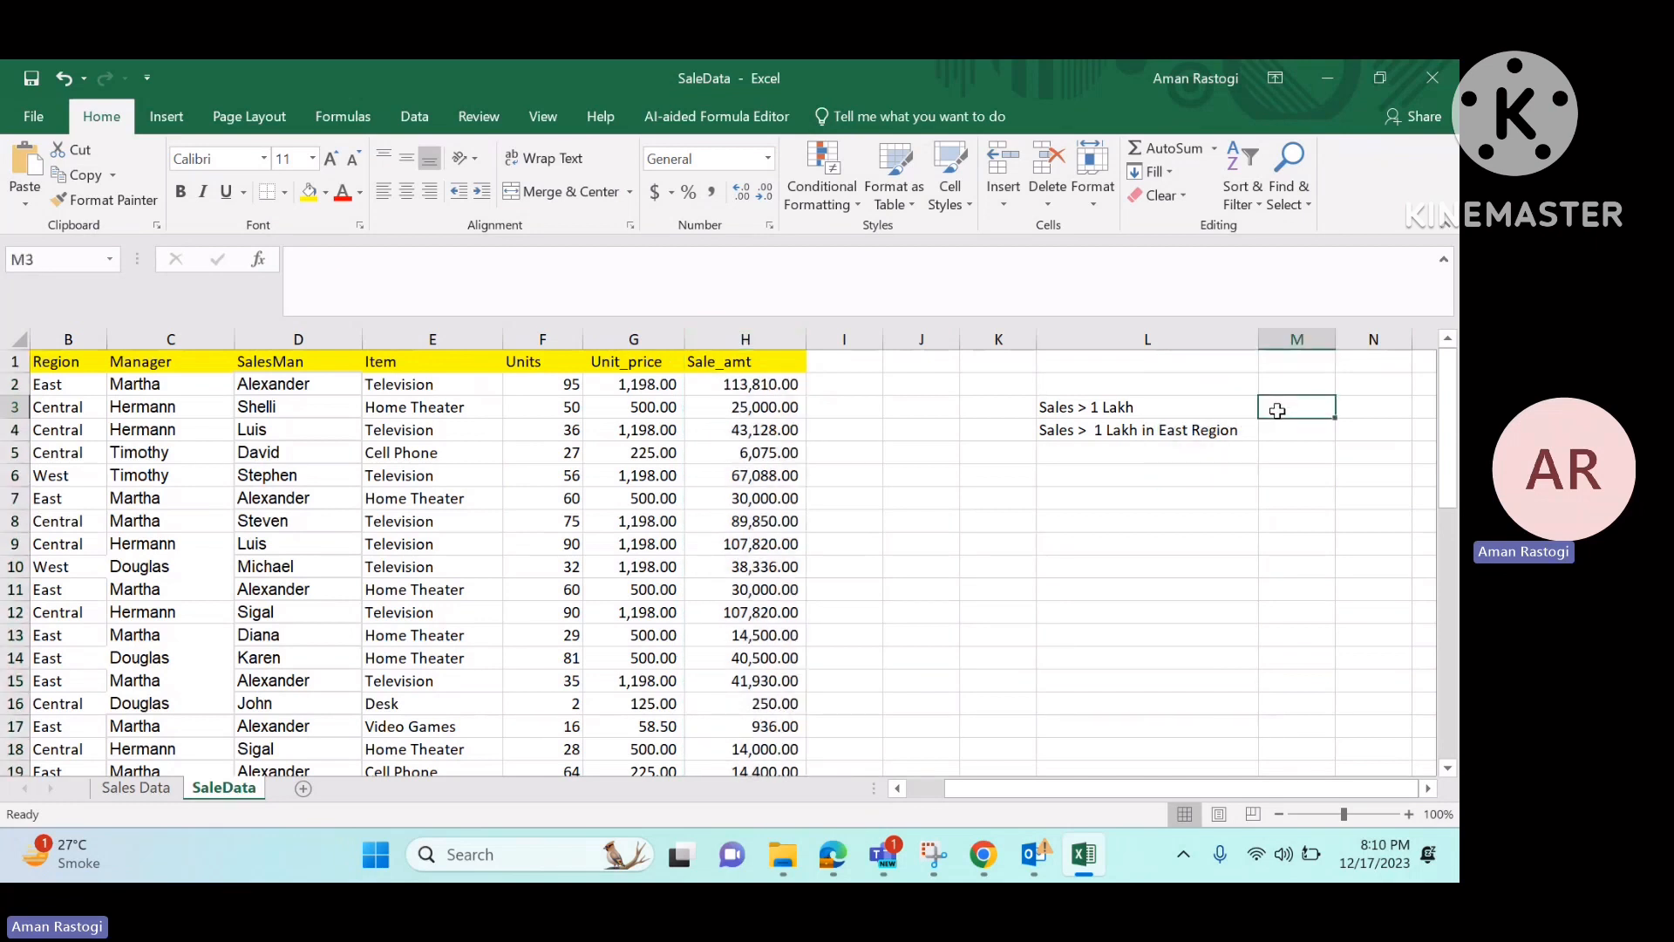
type("=count")
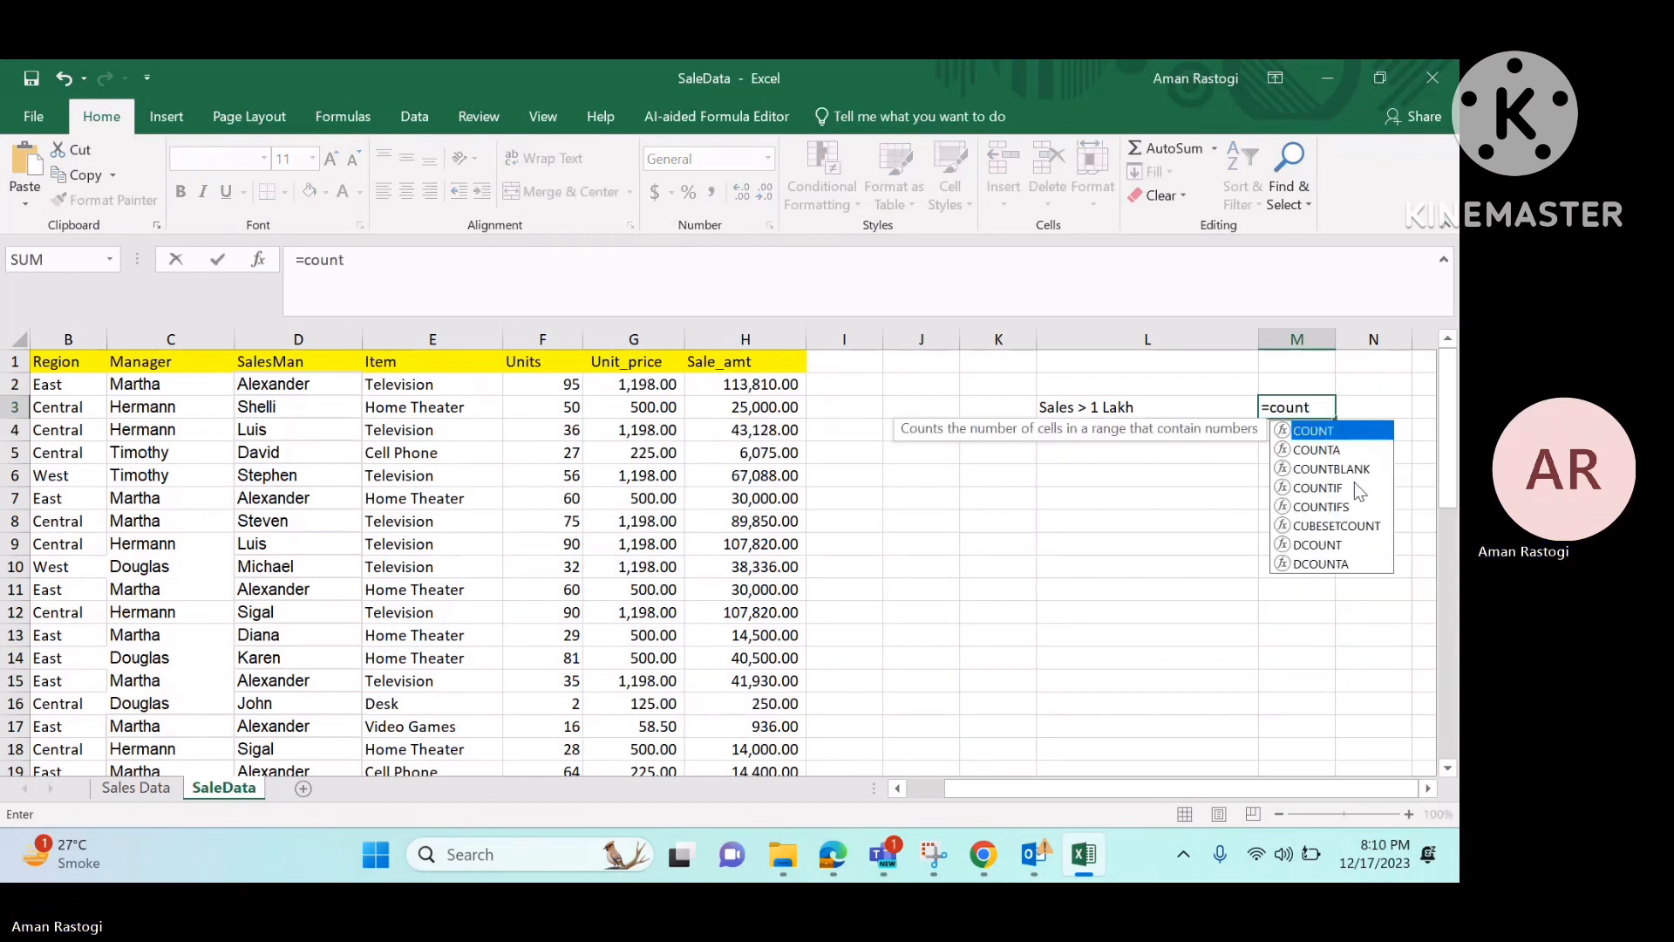
double_click(1325, 488)
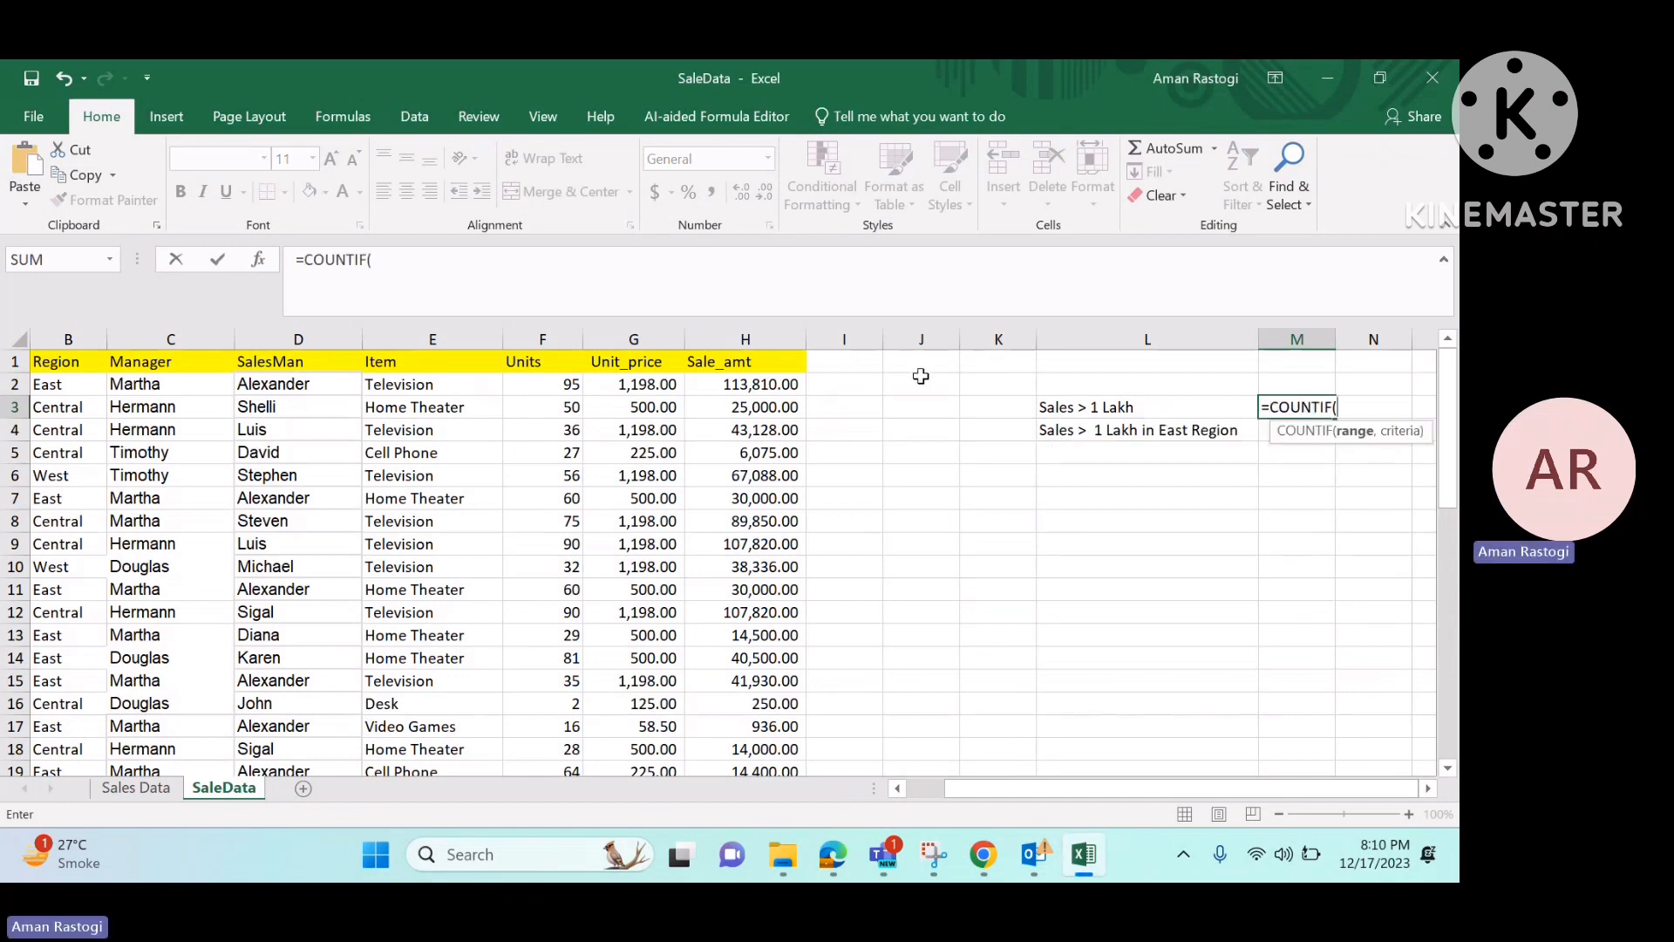
left_click(767, 388)
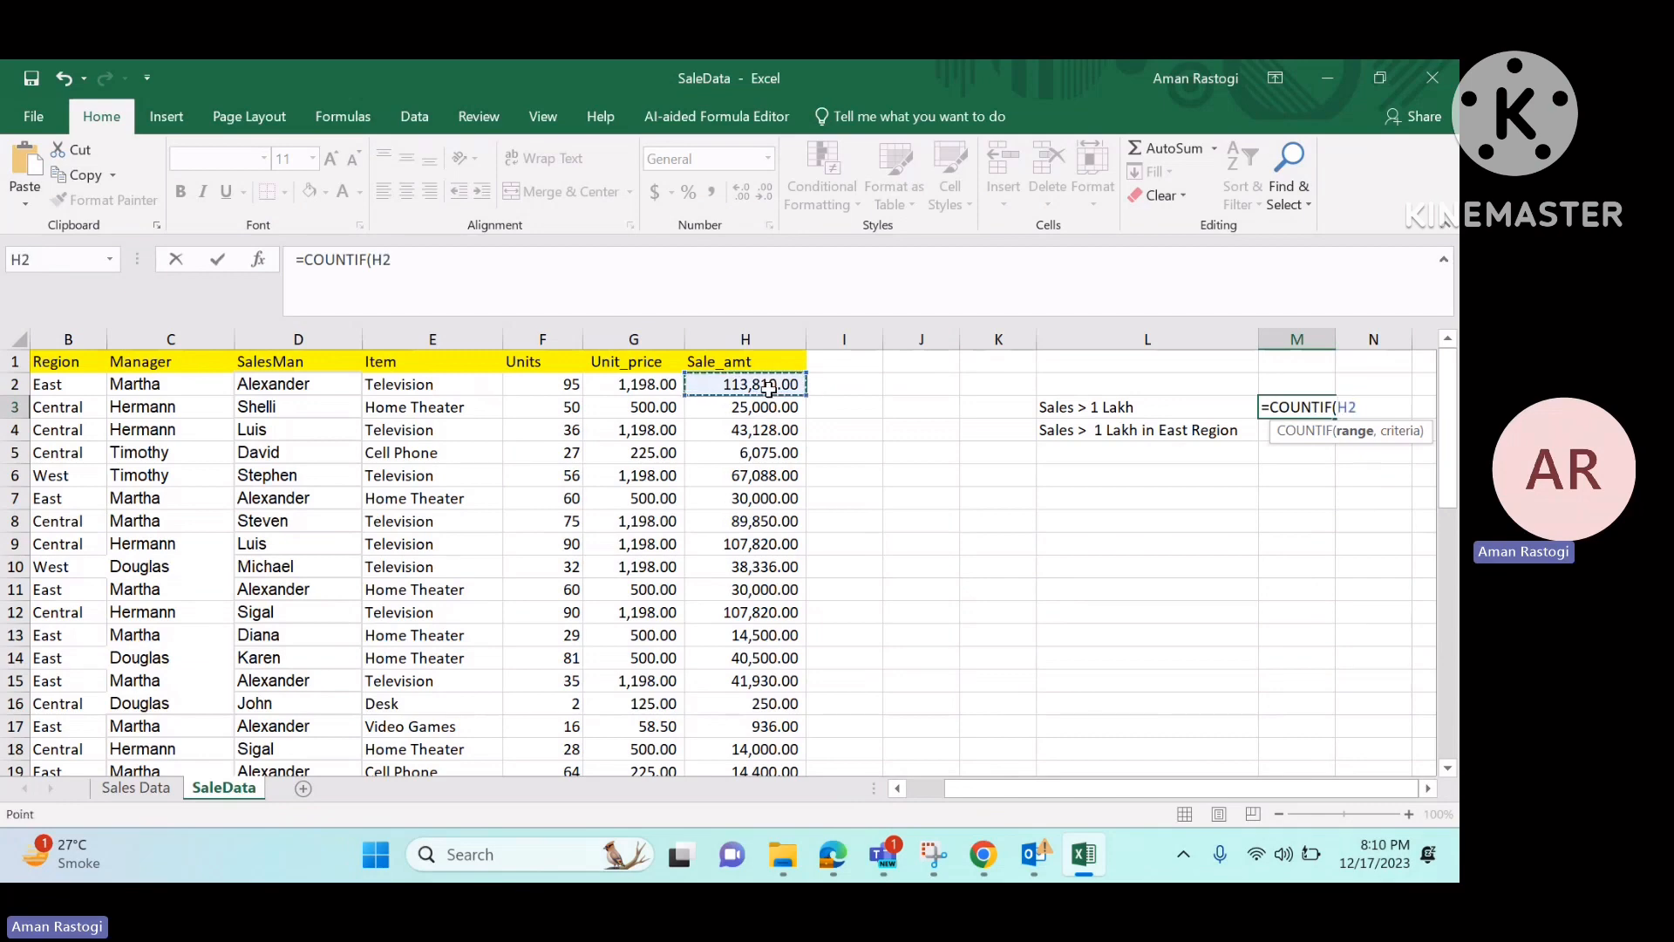
key("ctrl+shift+Down")
left_click(452, 265)
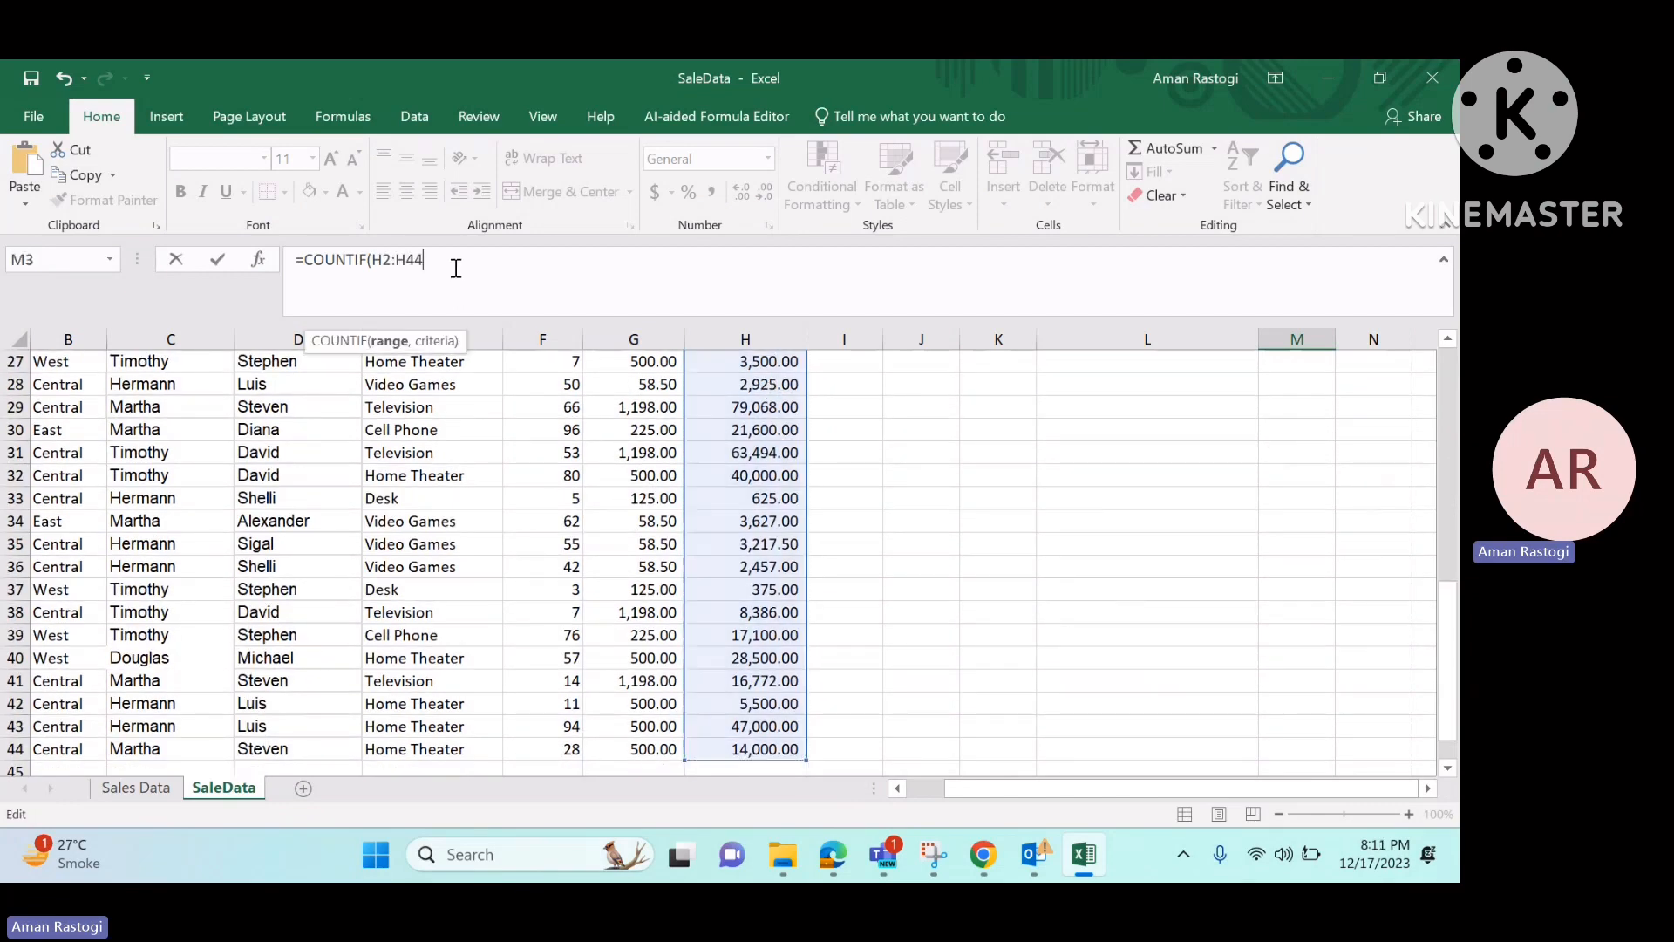
type(",\"")
type(">100000\")")
key("ctrl+Return")
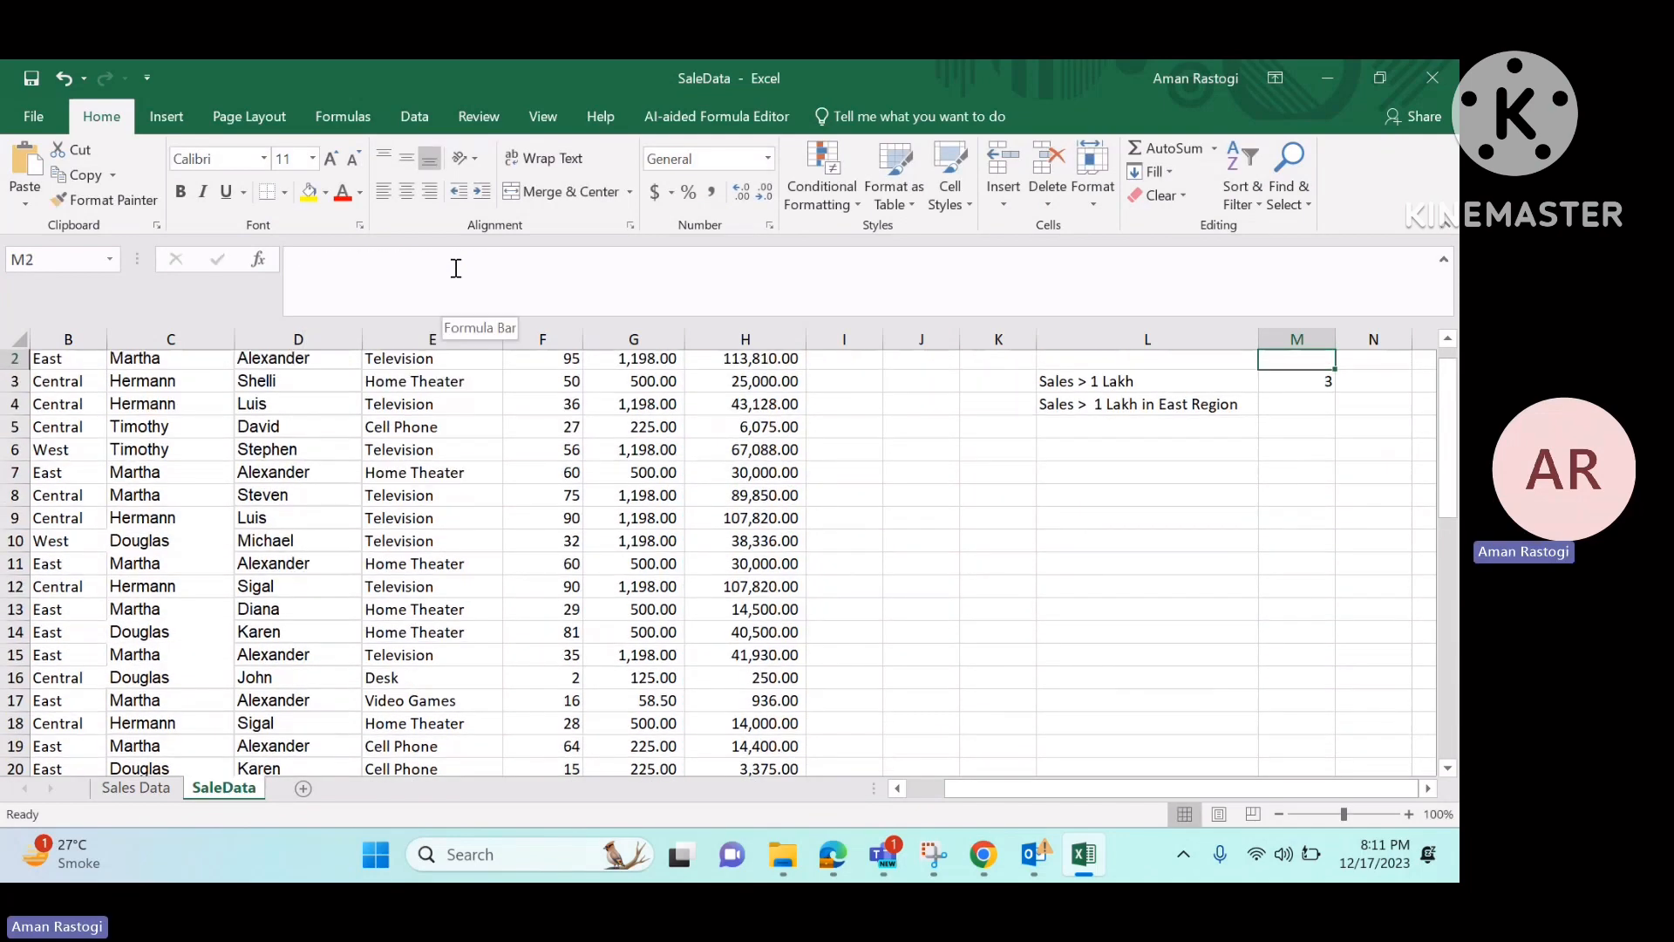
scroll(584, 410, "up", 1)
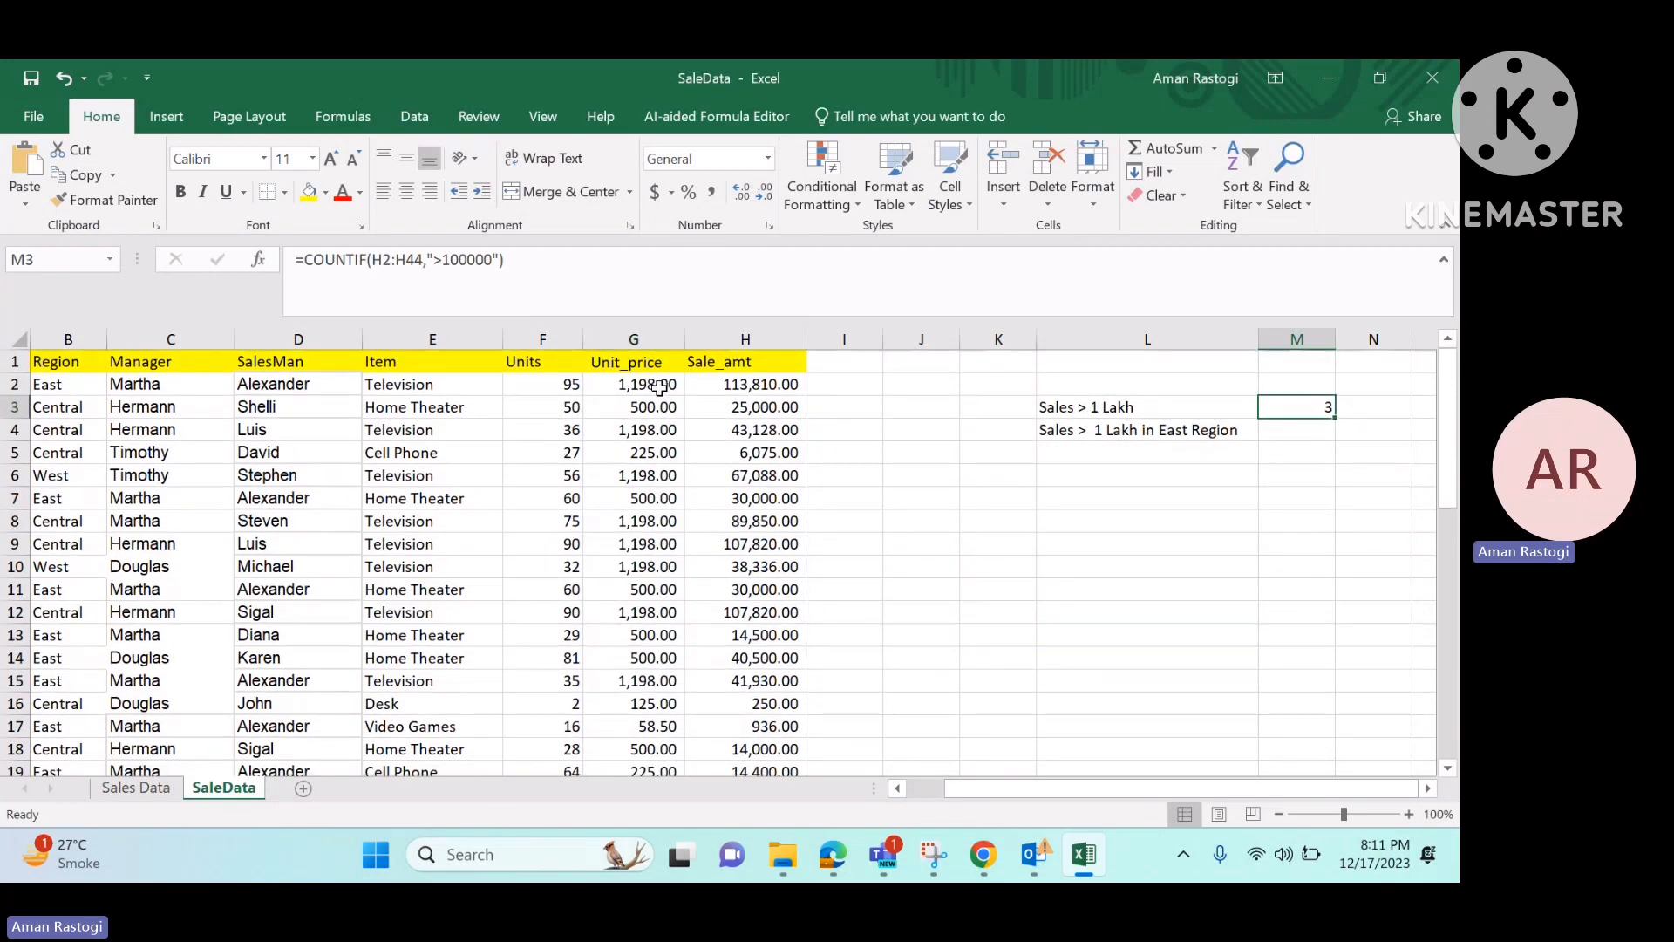
- Review the sales count in M3, then the Region and Sale_amt columns needed for the East region count
left_click(1099, 409)
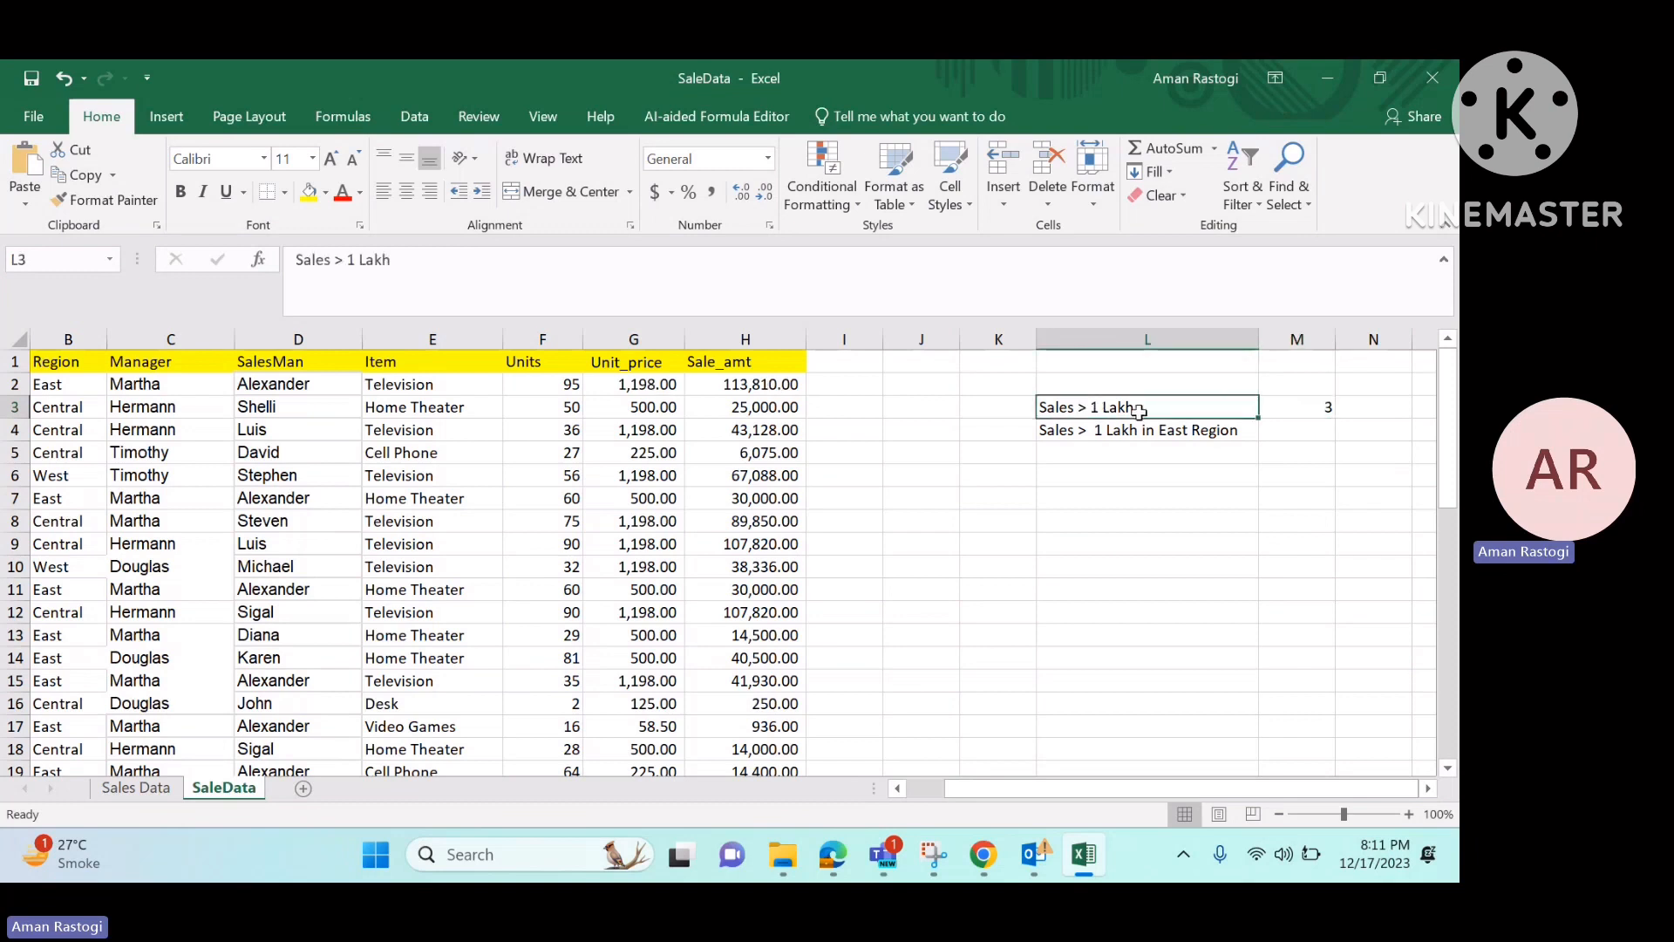
left_click(1325, 414)
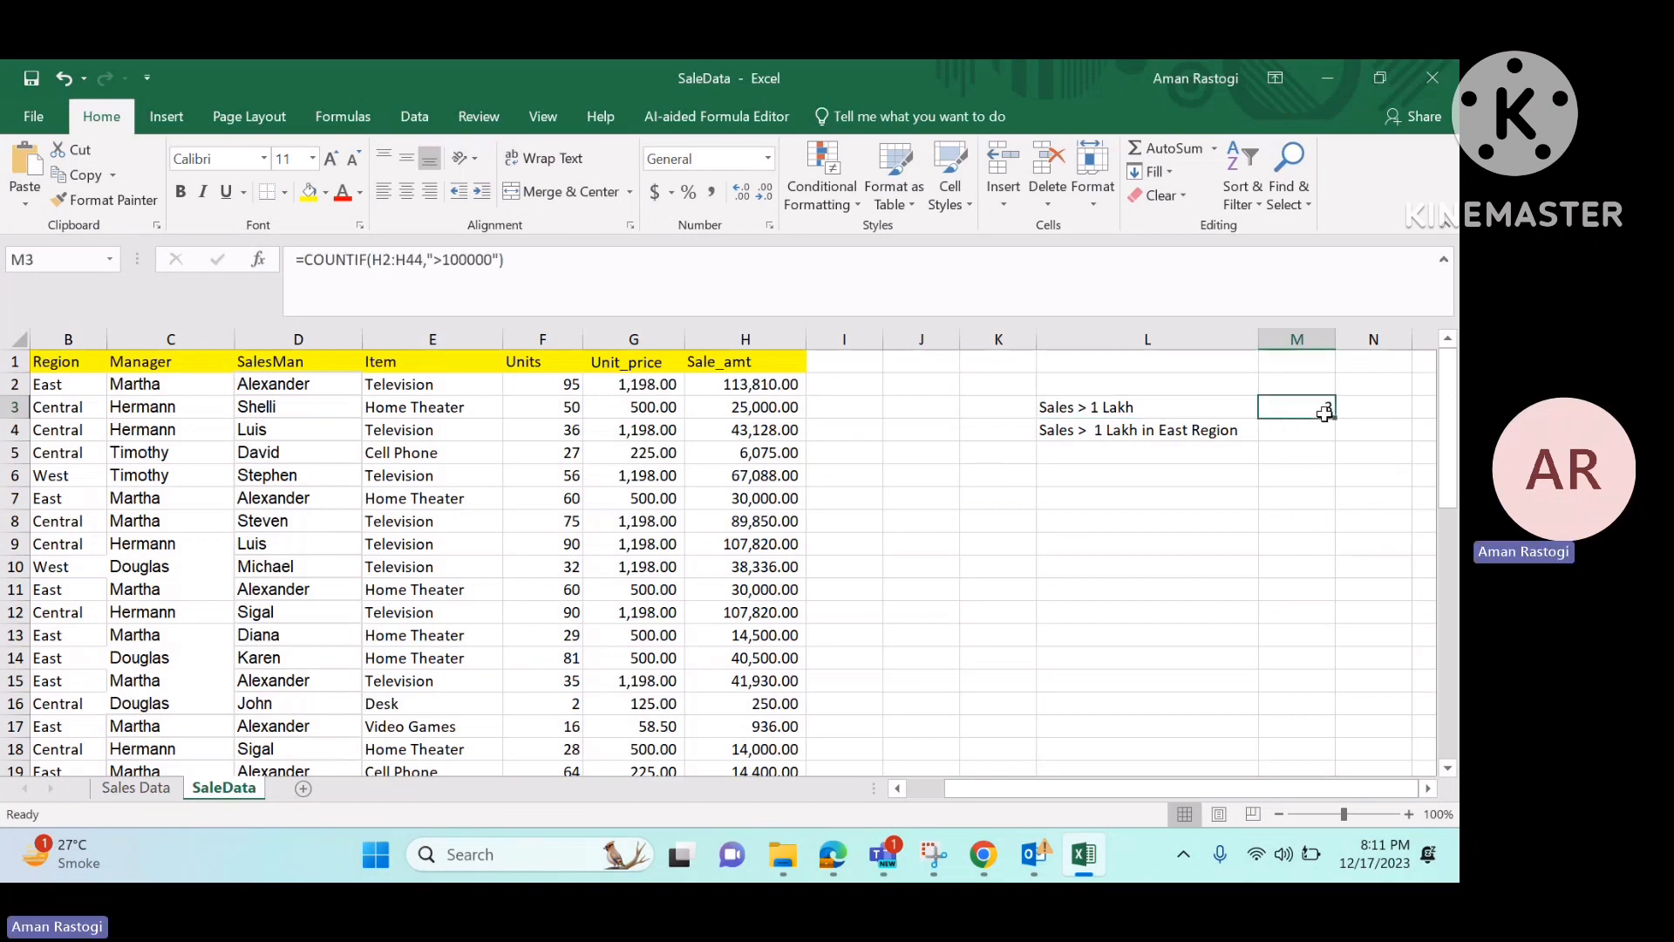
key("Return")
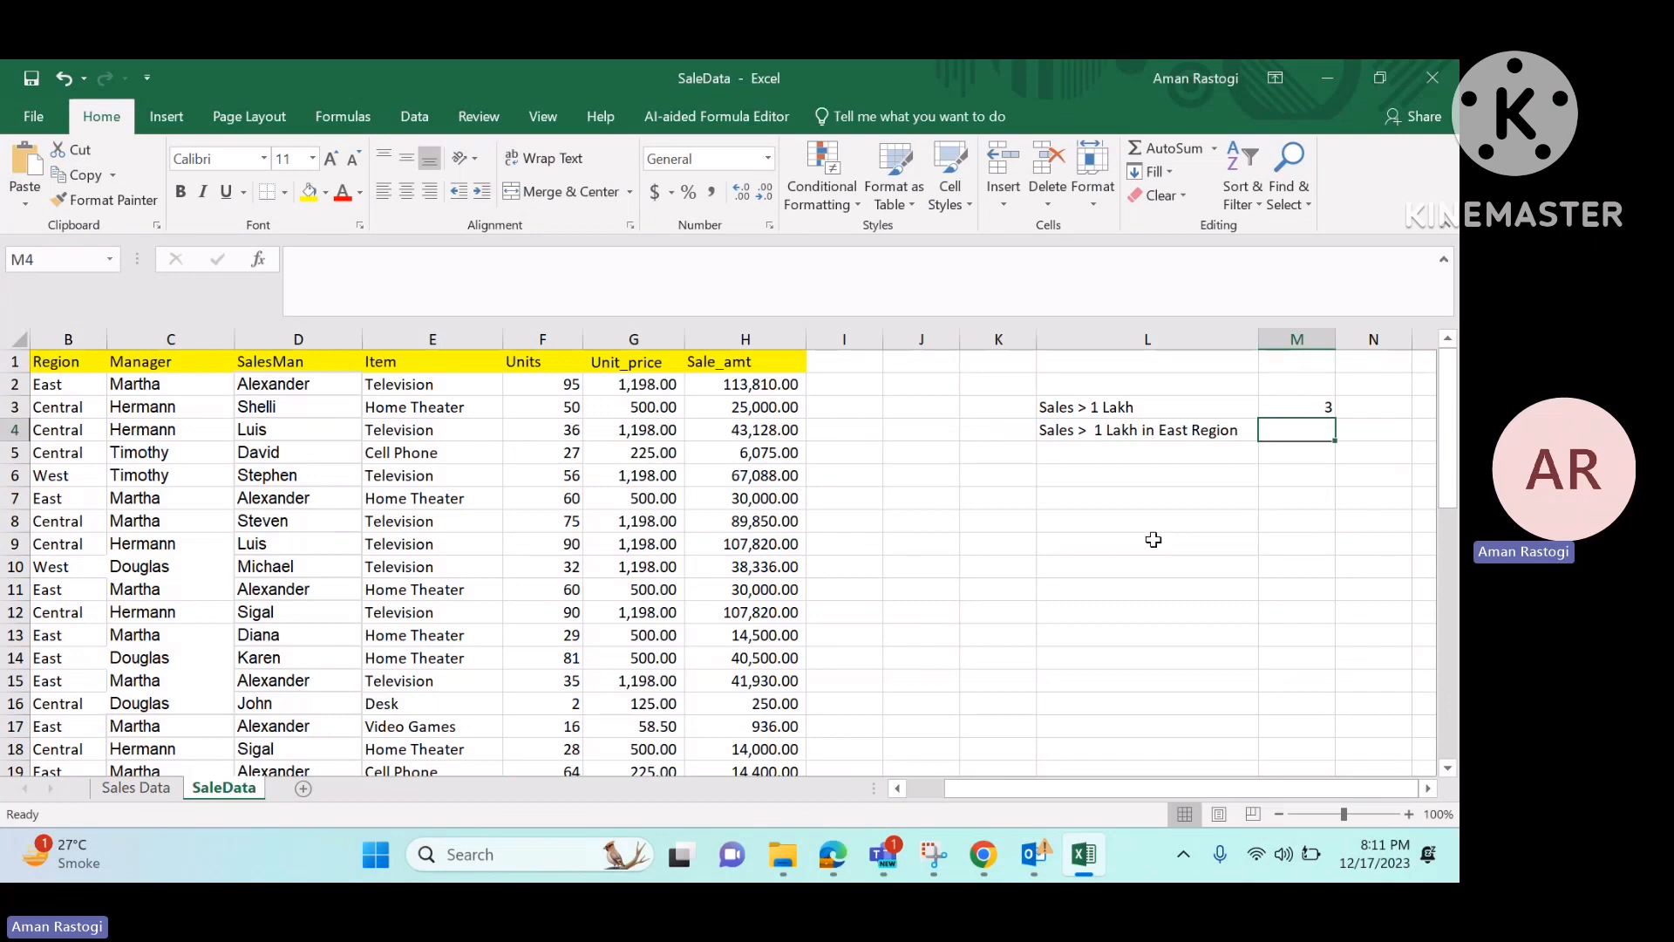
left_click(73, 376)
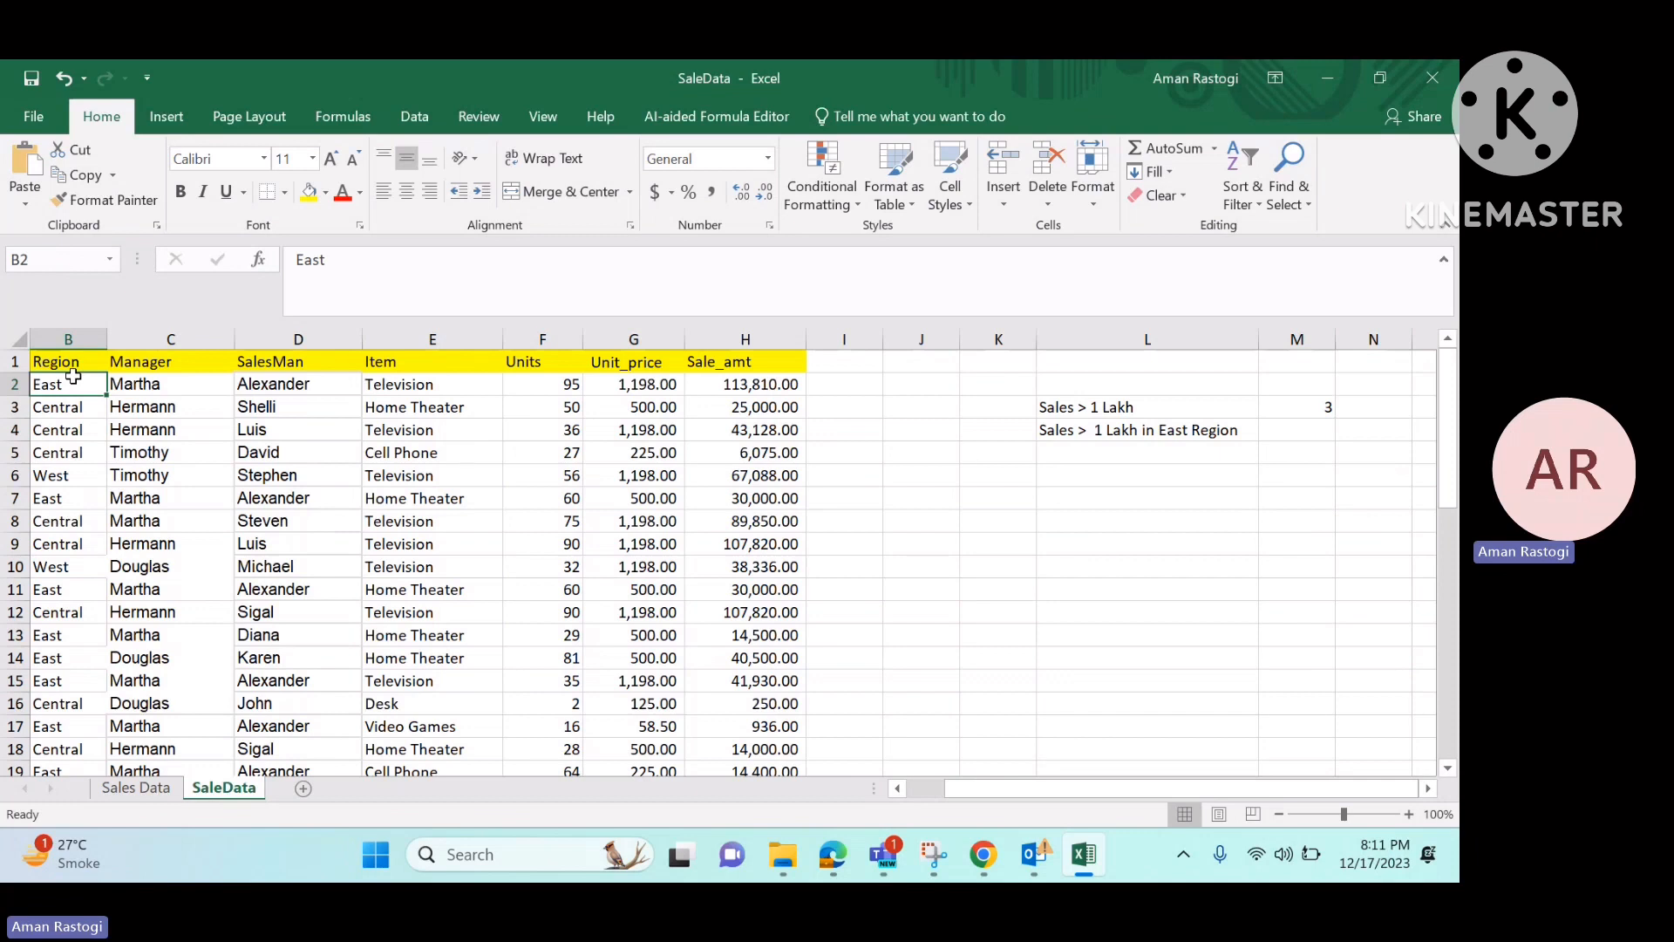
left_click(74, 362)
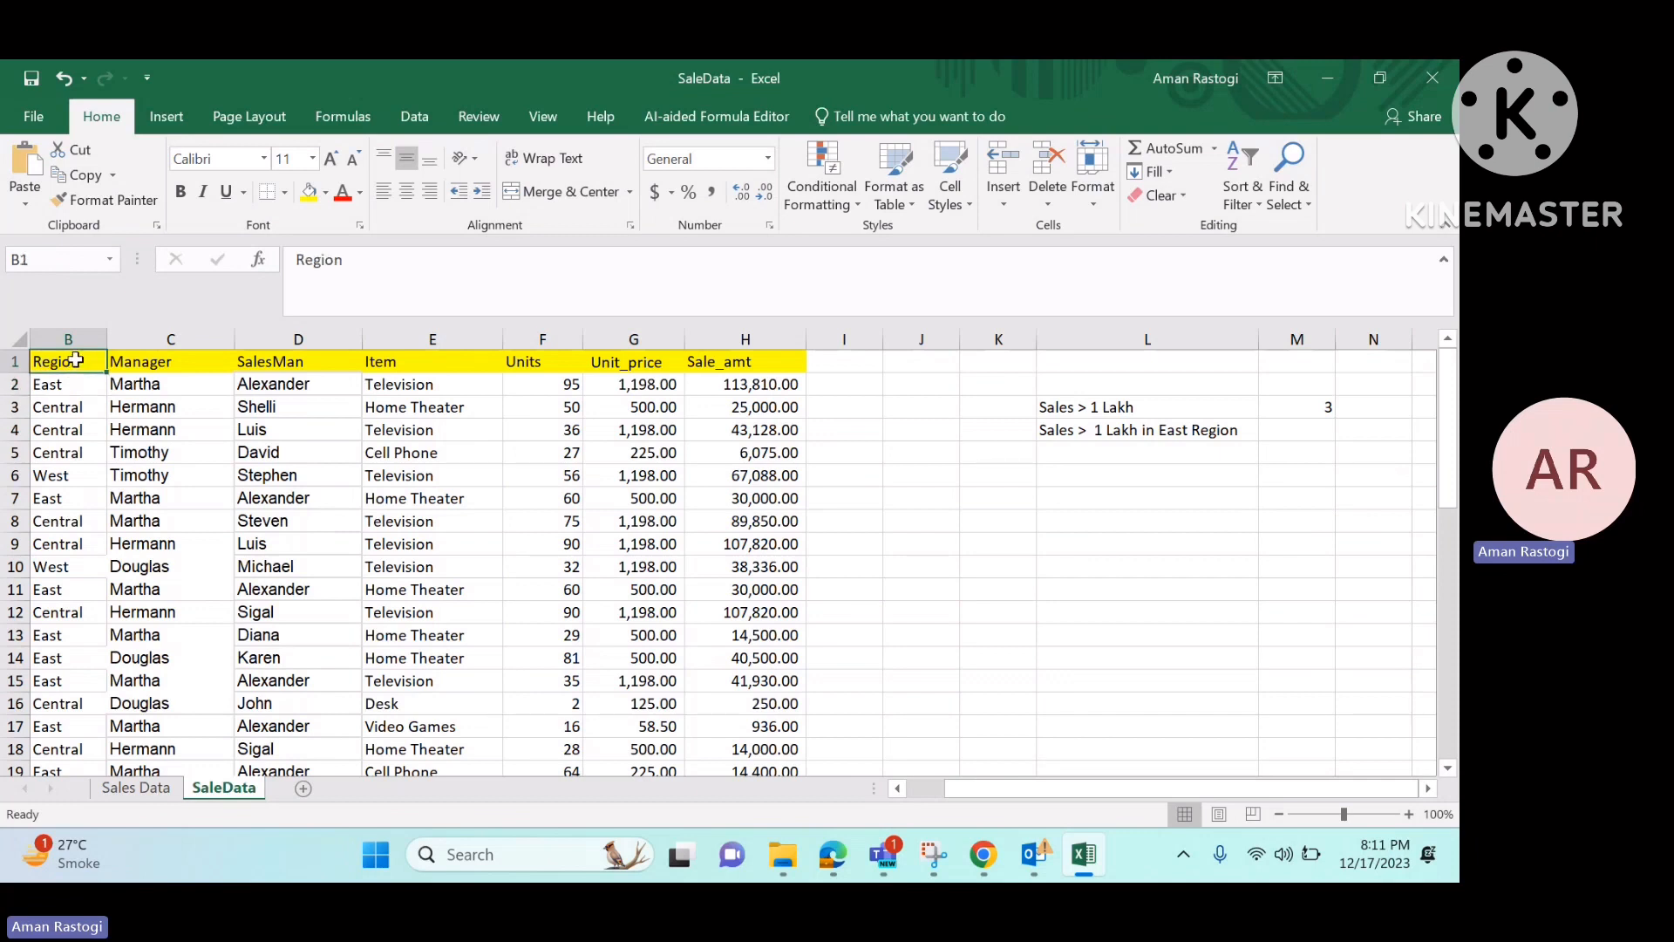
left_click(702, 367)
left_click(716, 381)
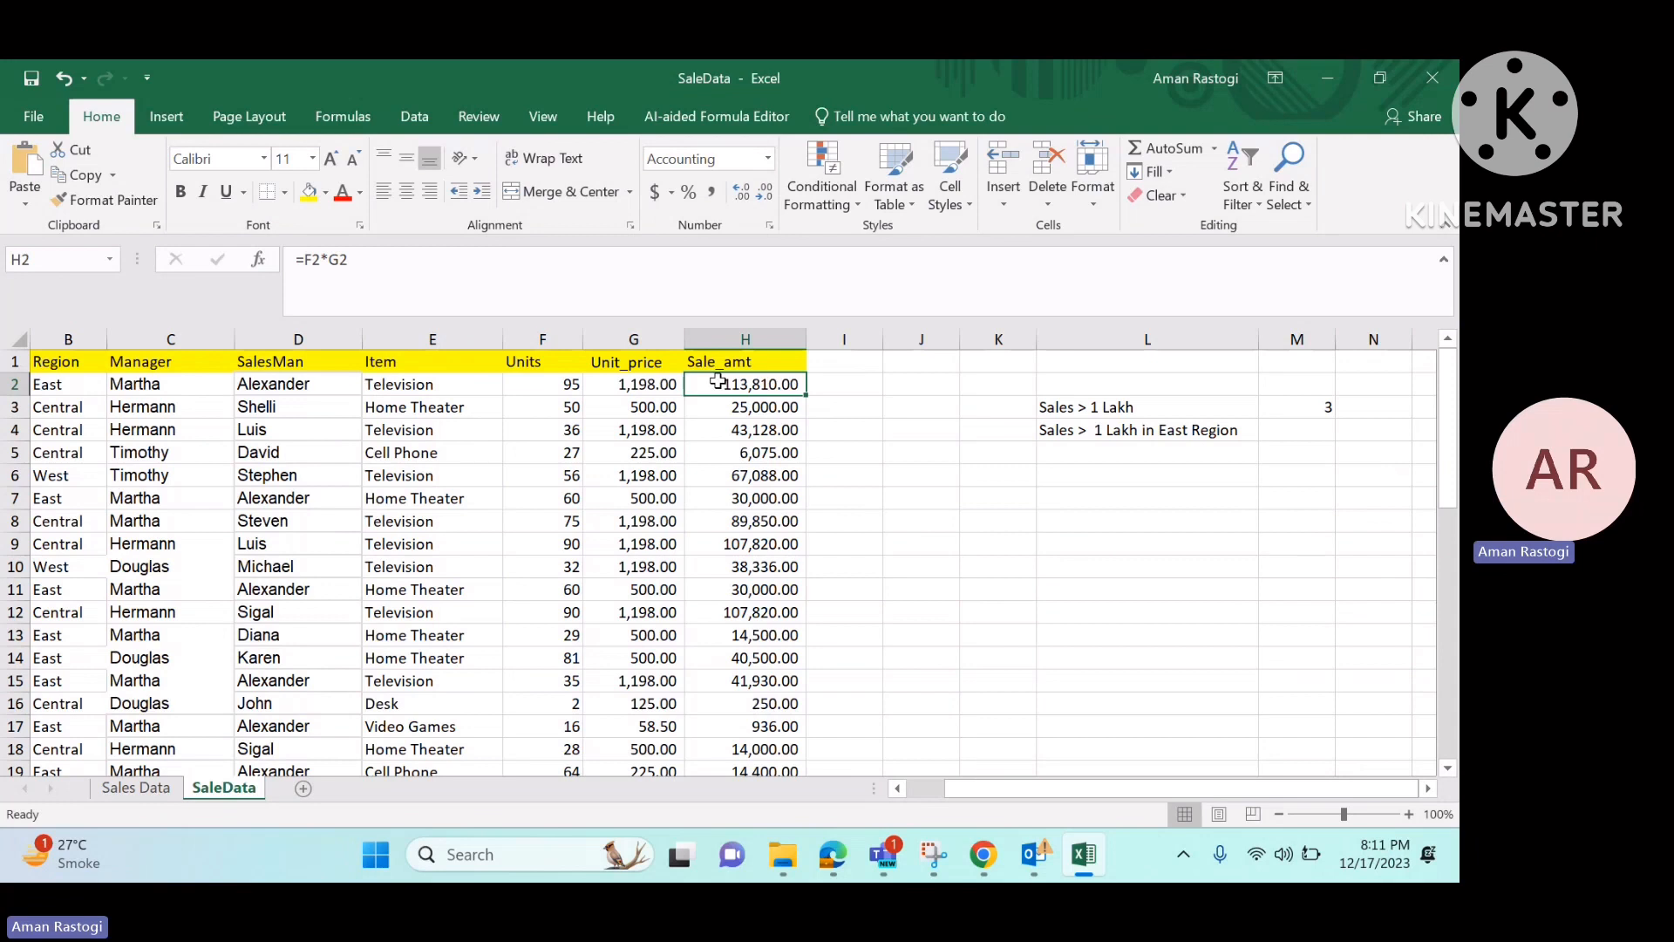
- Start a COUNTIFS formula in M4 with the sale amounts H2:H44 and the criterion ">100000"
left_click(1286, 433)
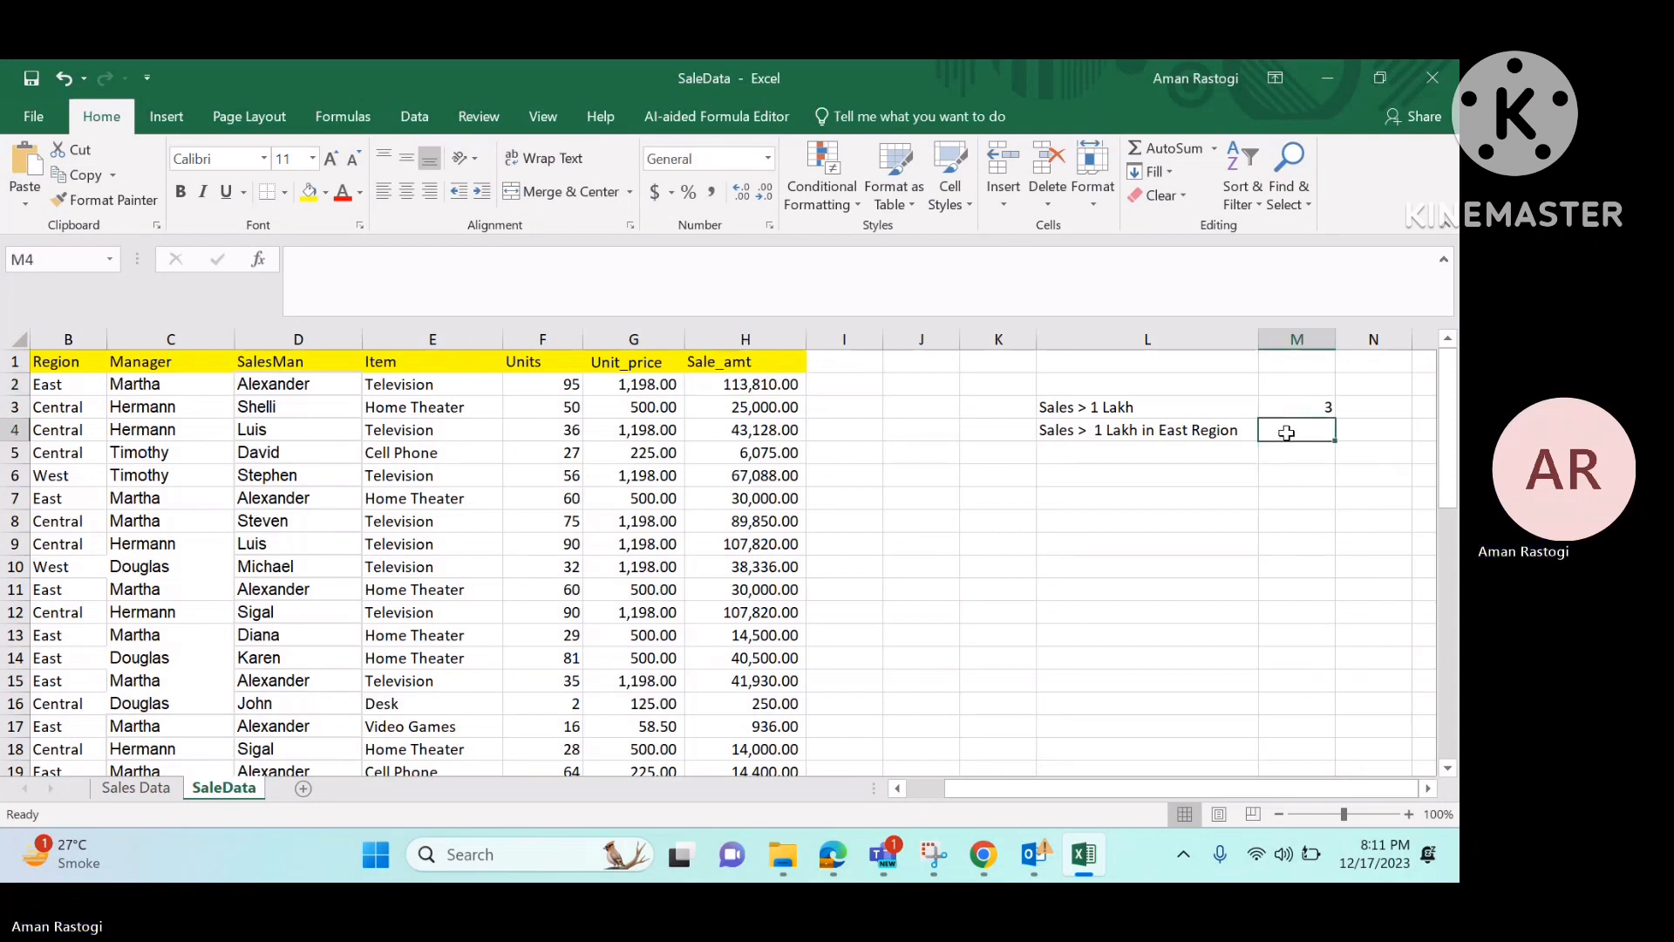
type("=count")
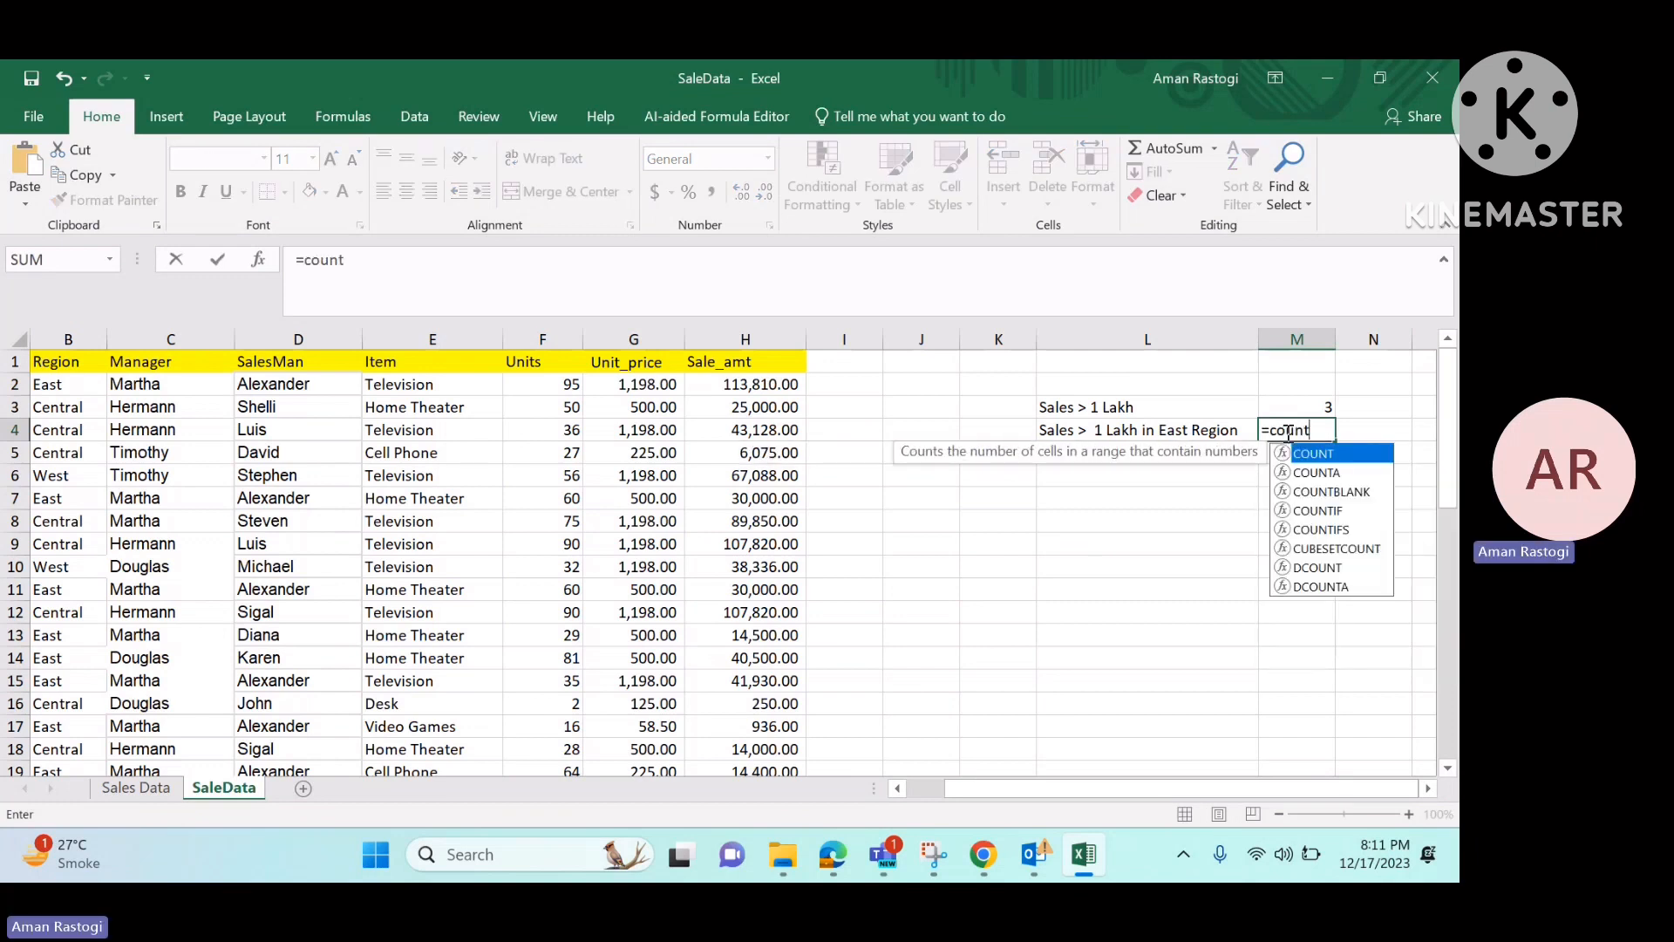
double_click(1299, 529)
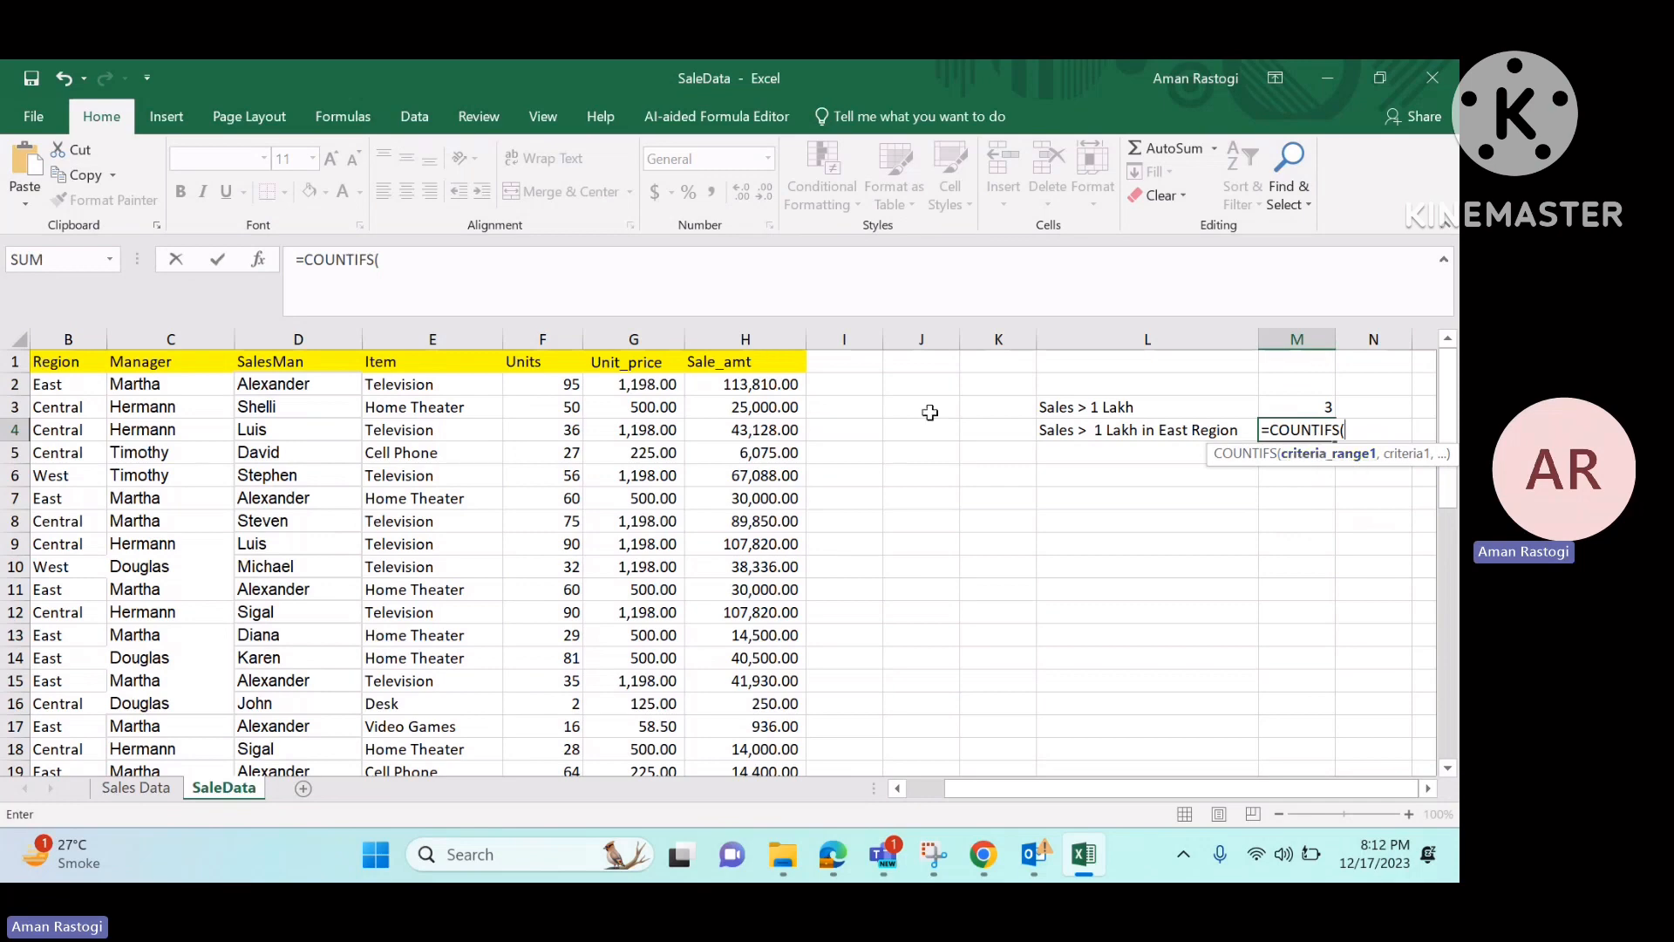
left_click(765, 391)
key("ctrl+shift+Down")
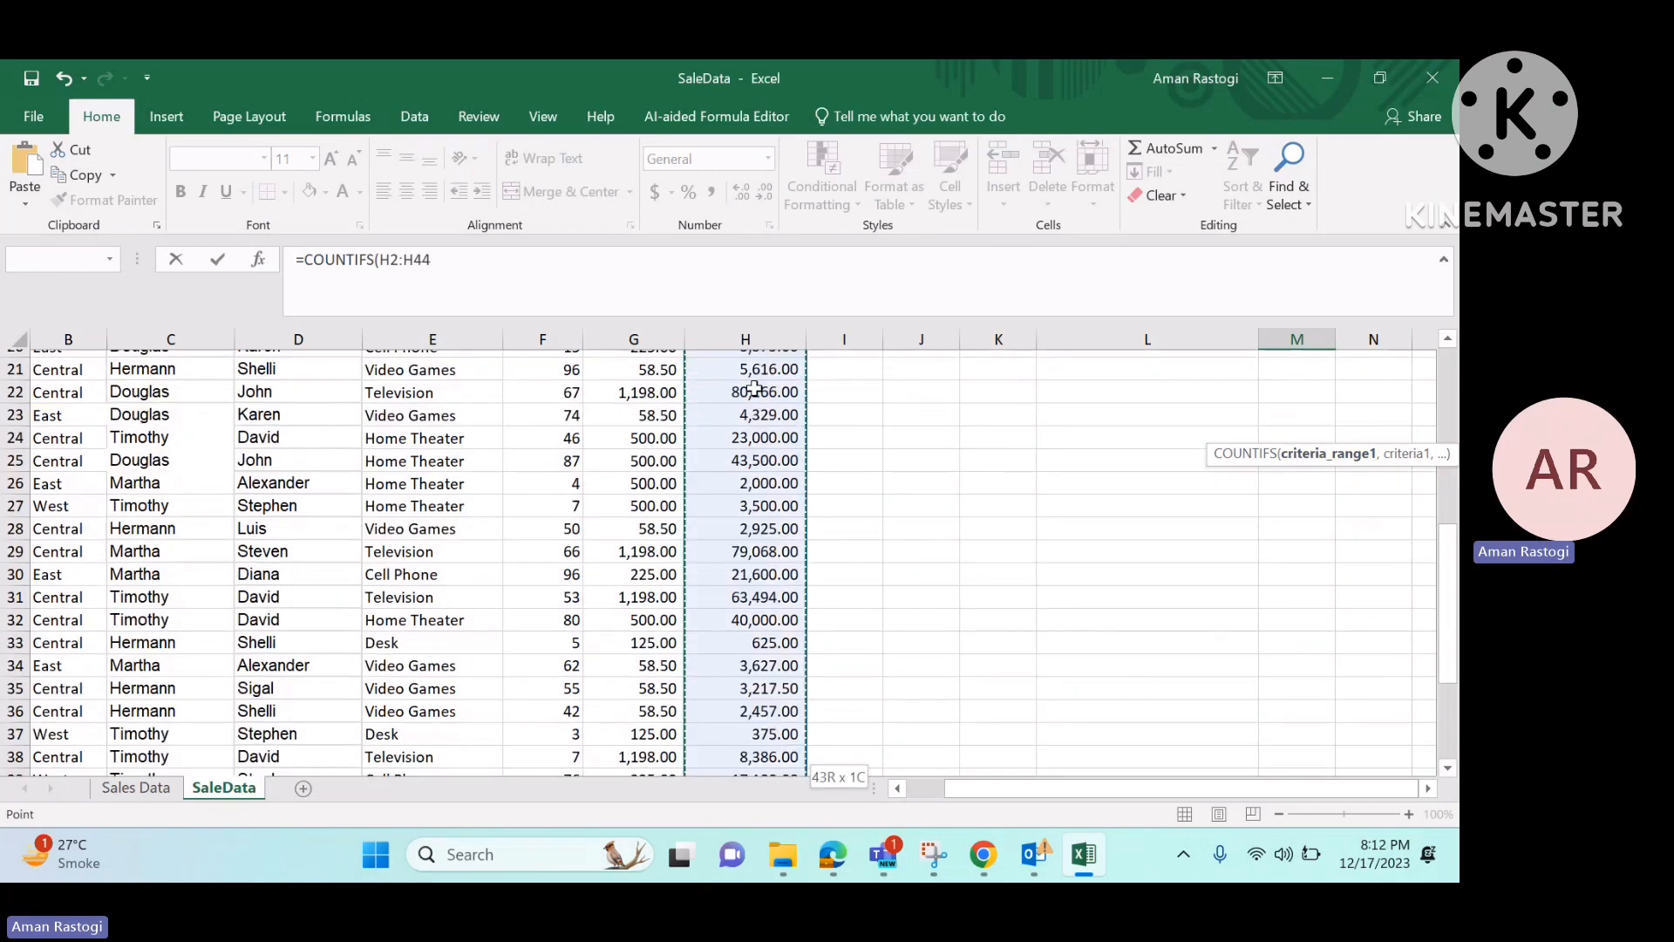
left_click(496, 264)
type(",")
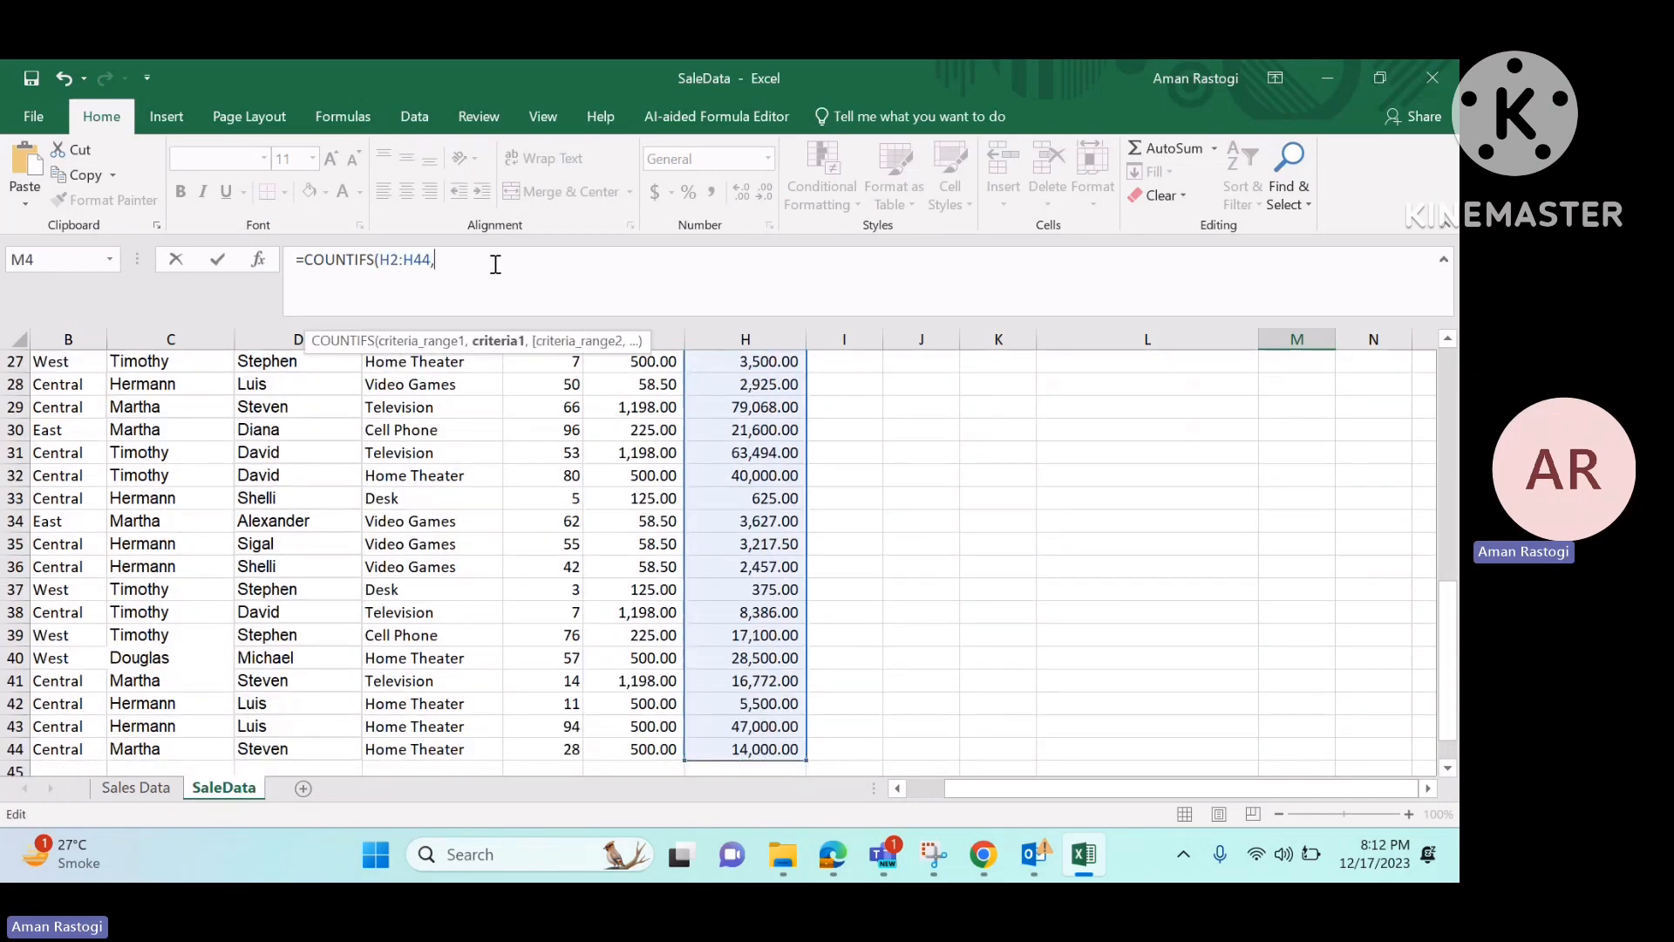
type("\">1000")
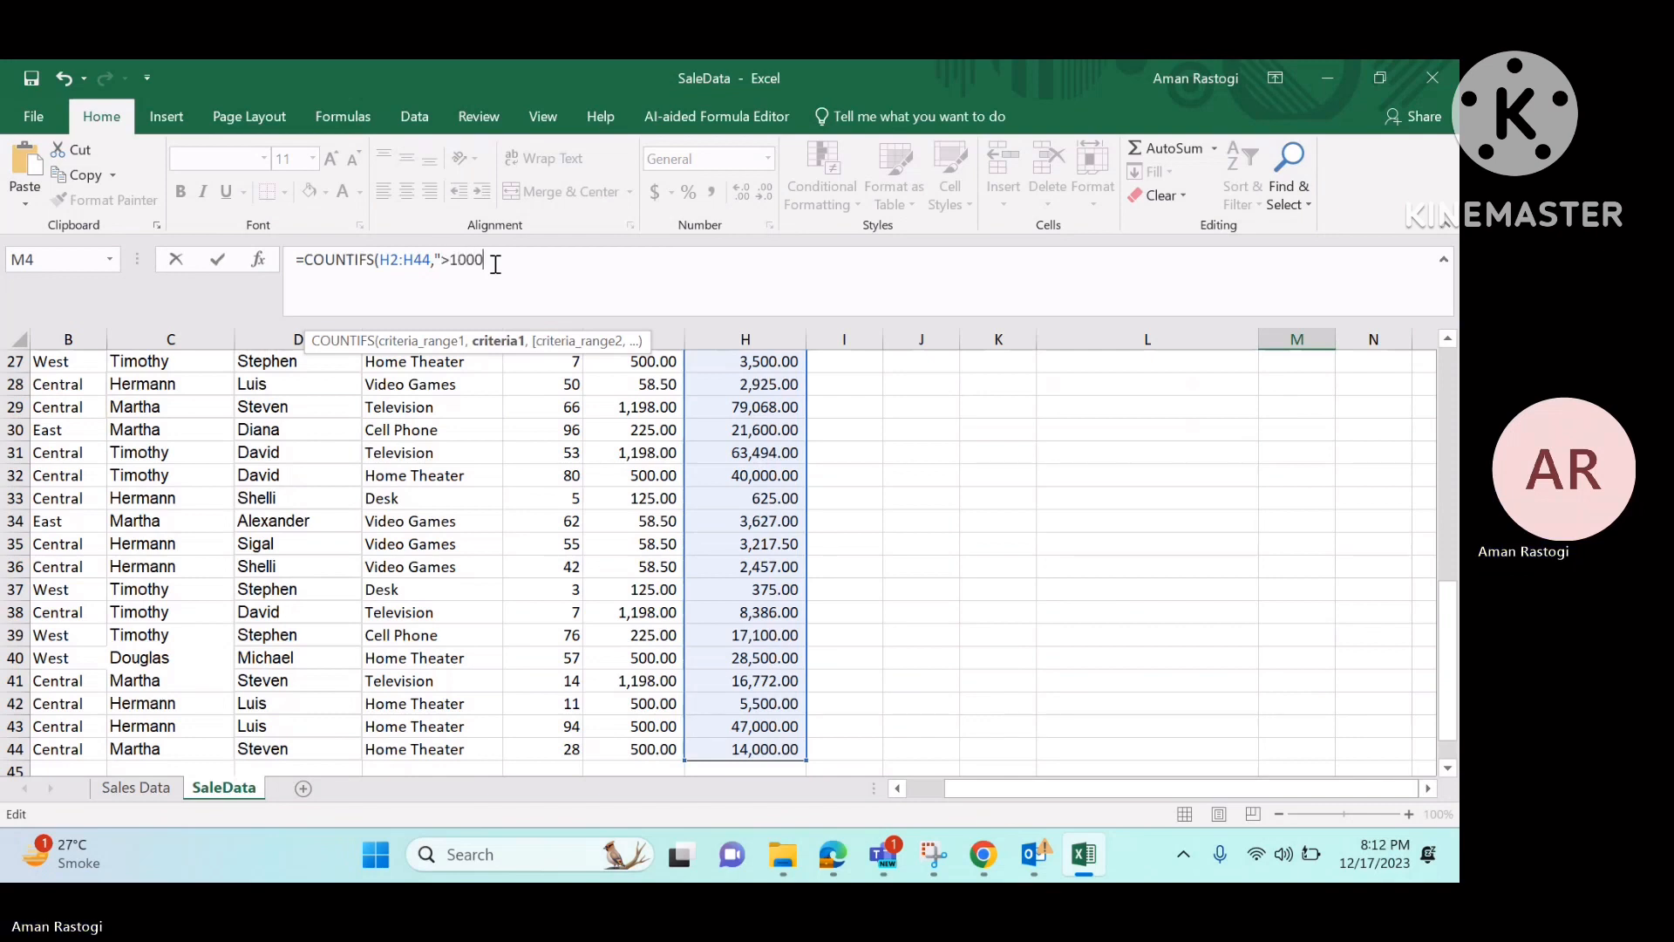
type("00\"")
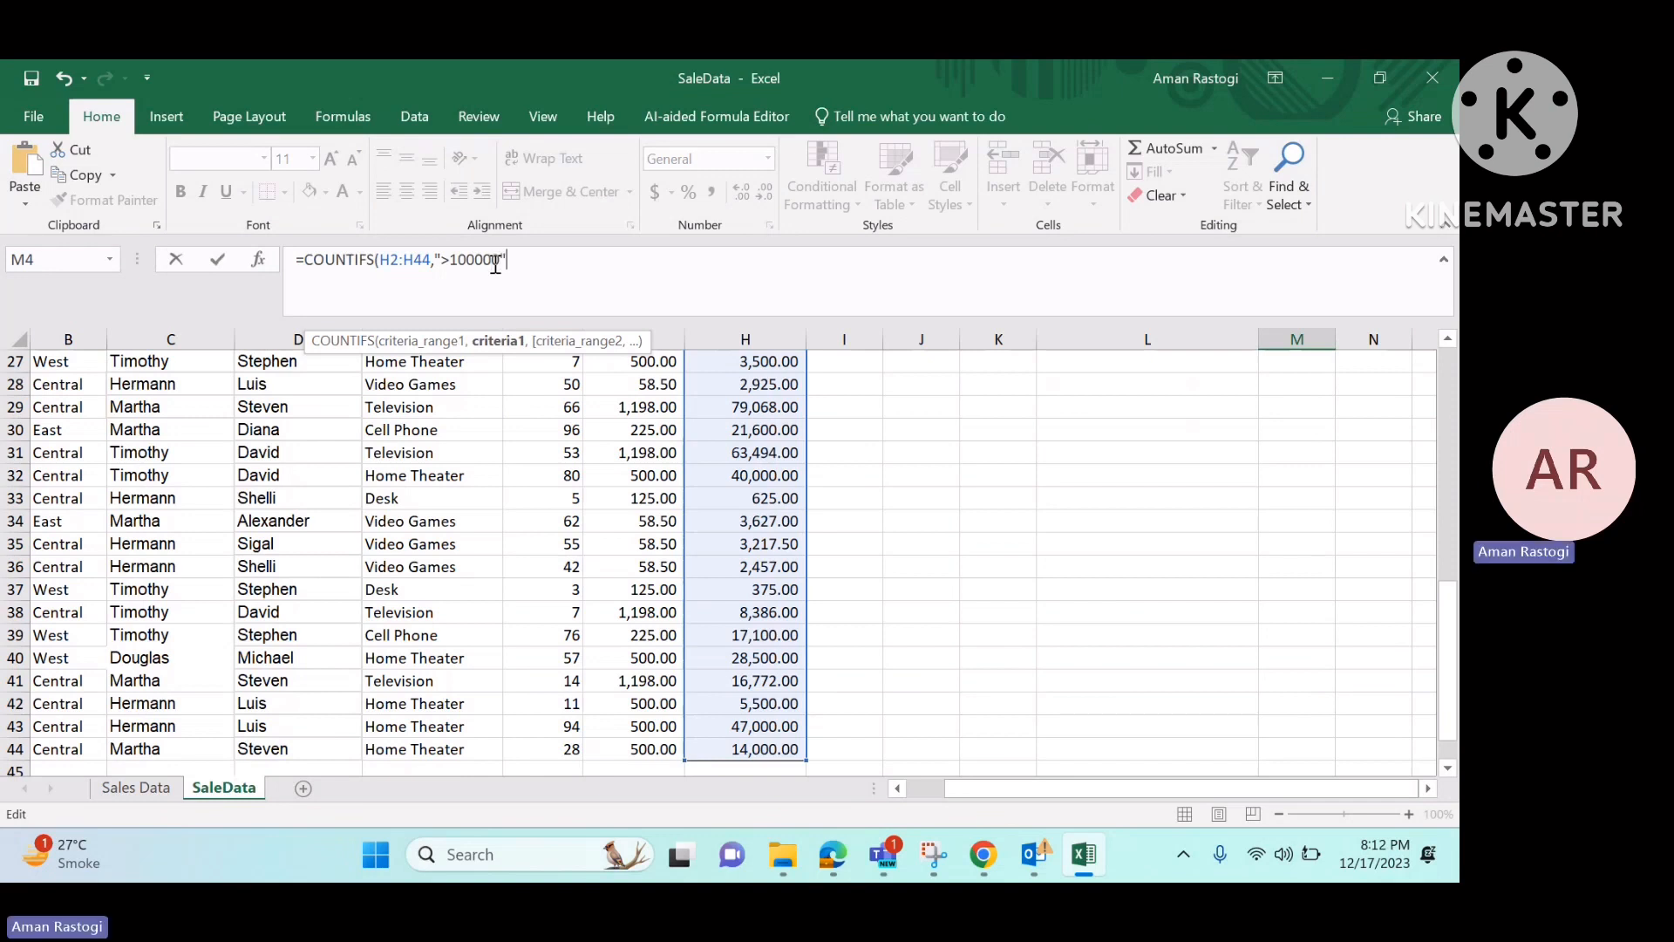
type(",")
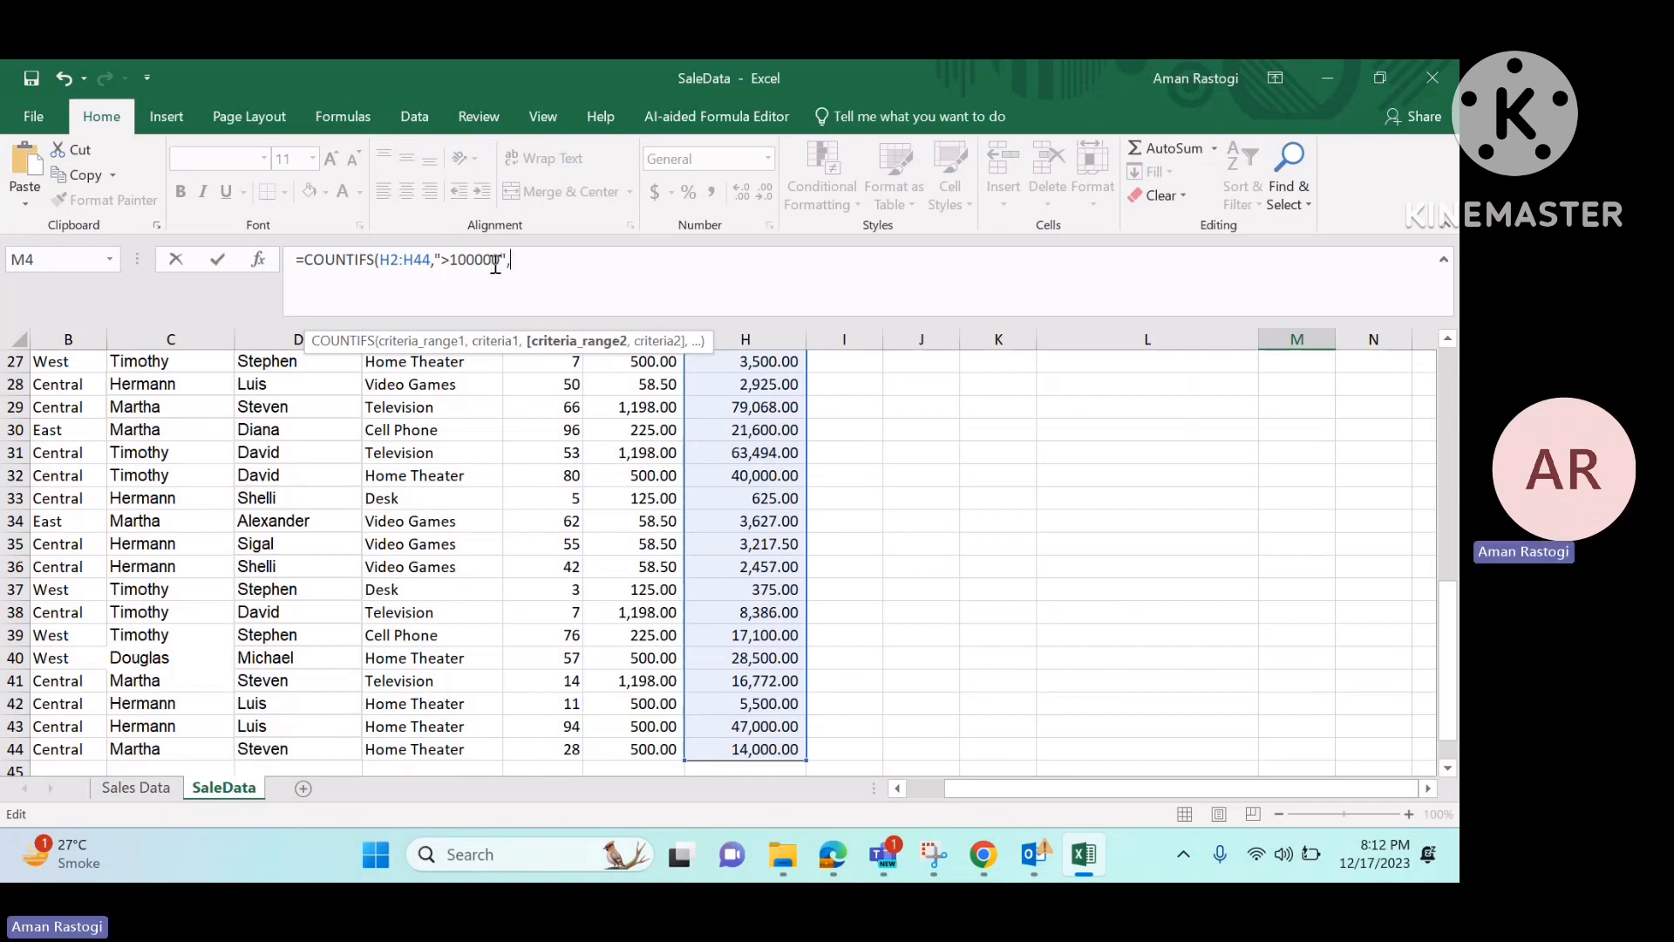
- Add the region range B2:B44 with the criterion "East" to the COUNTIFS formula and complete it
left_click(70, 398)
key("ctrl+Up")
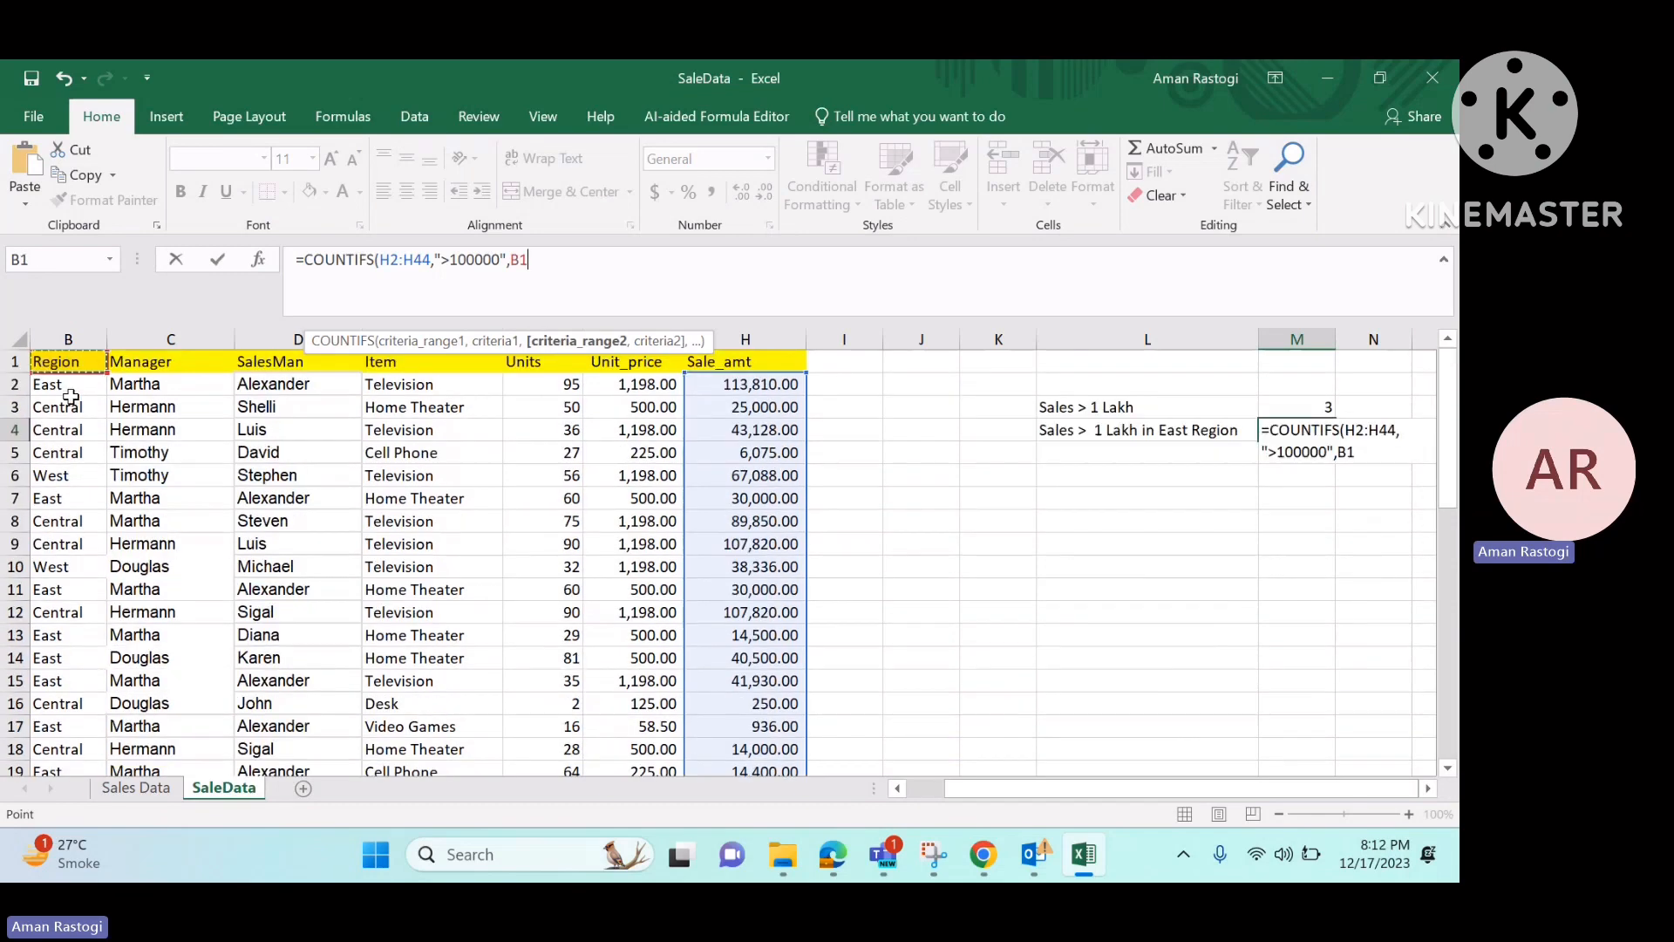
key("Down")
key("ctrl+shift+Down")
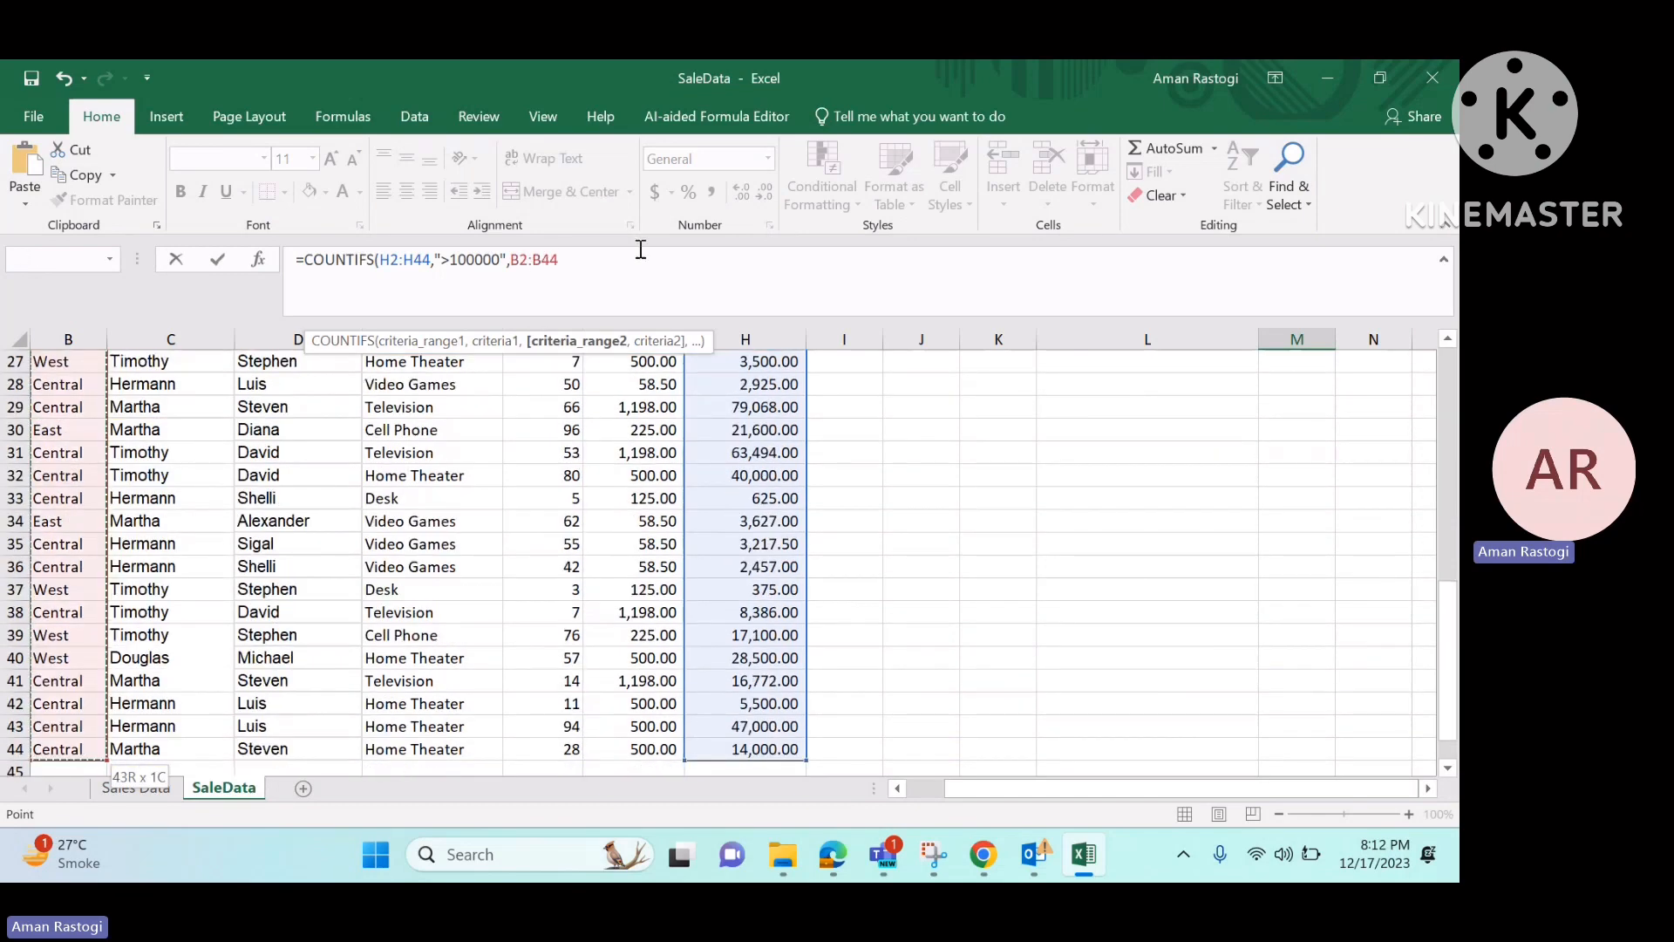
type(",\"")
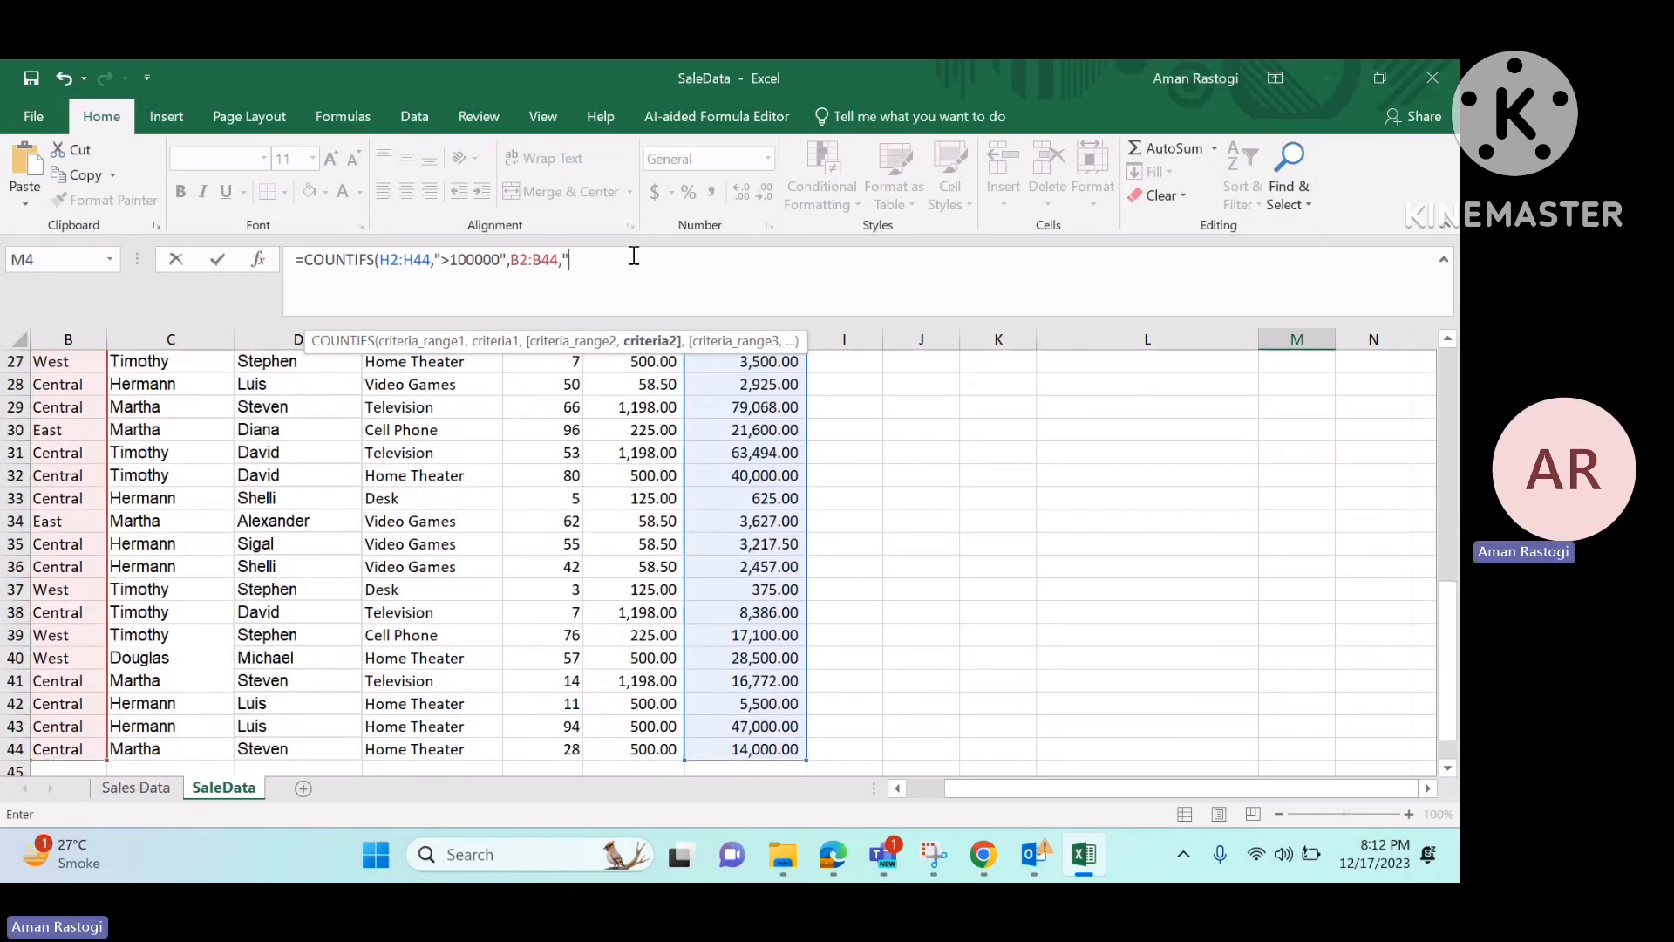
type("East\"")
left_click(687, 299)
key("ctrl+Return")
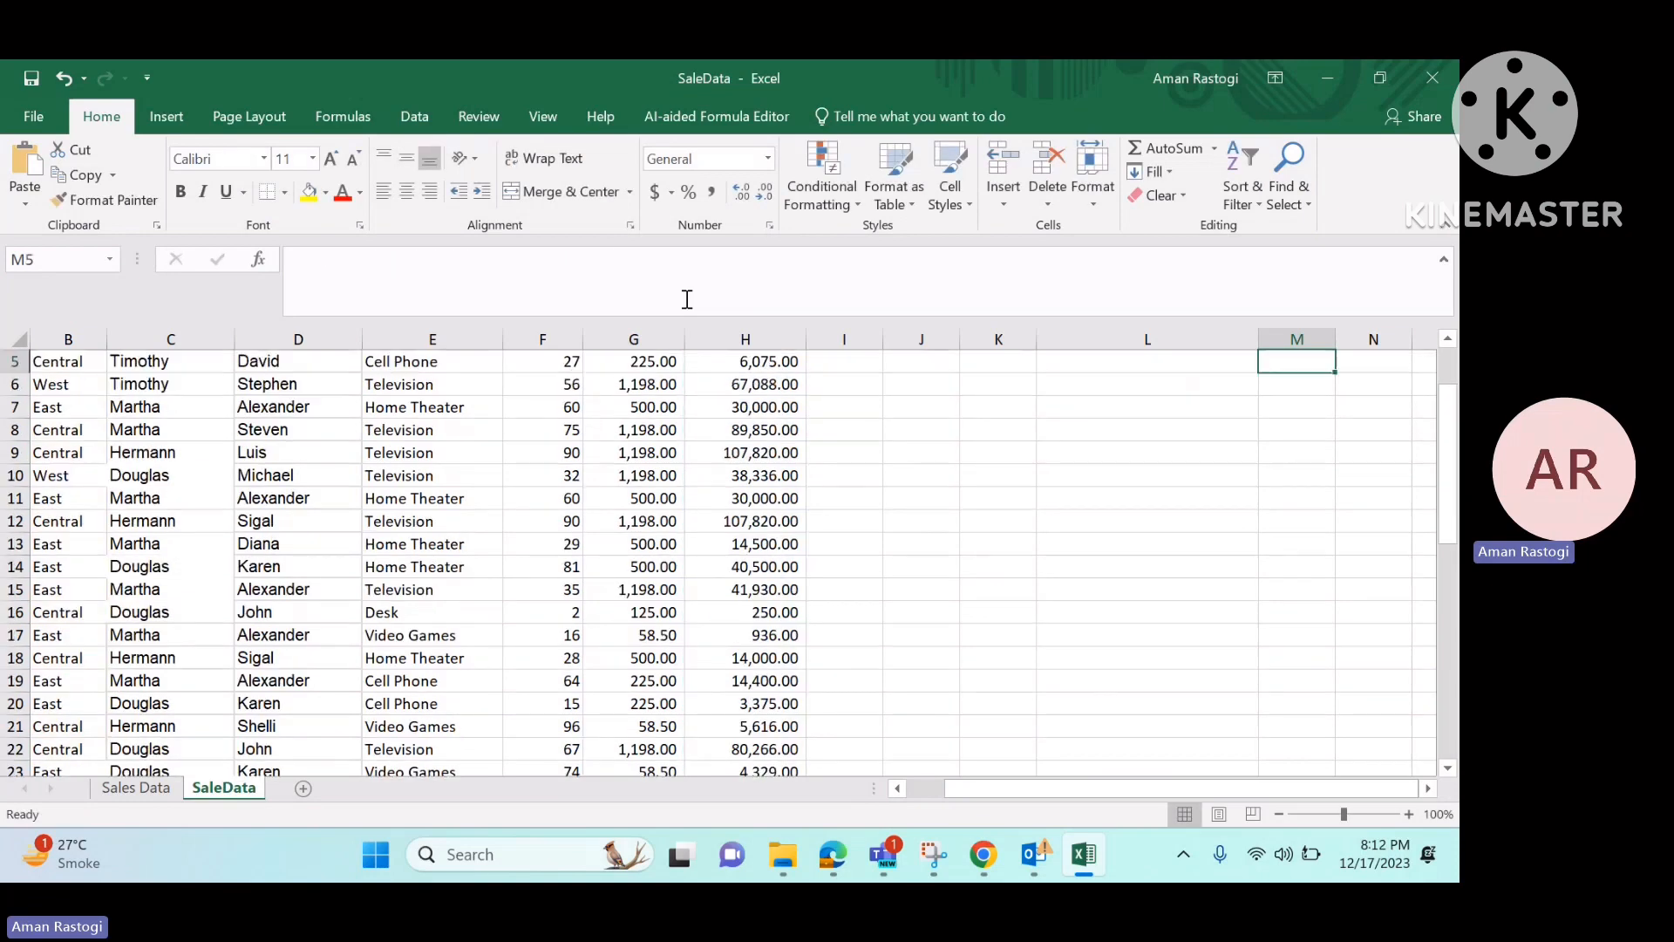
key("Down")
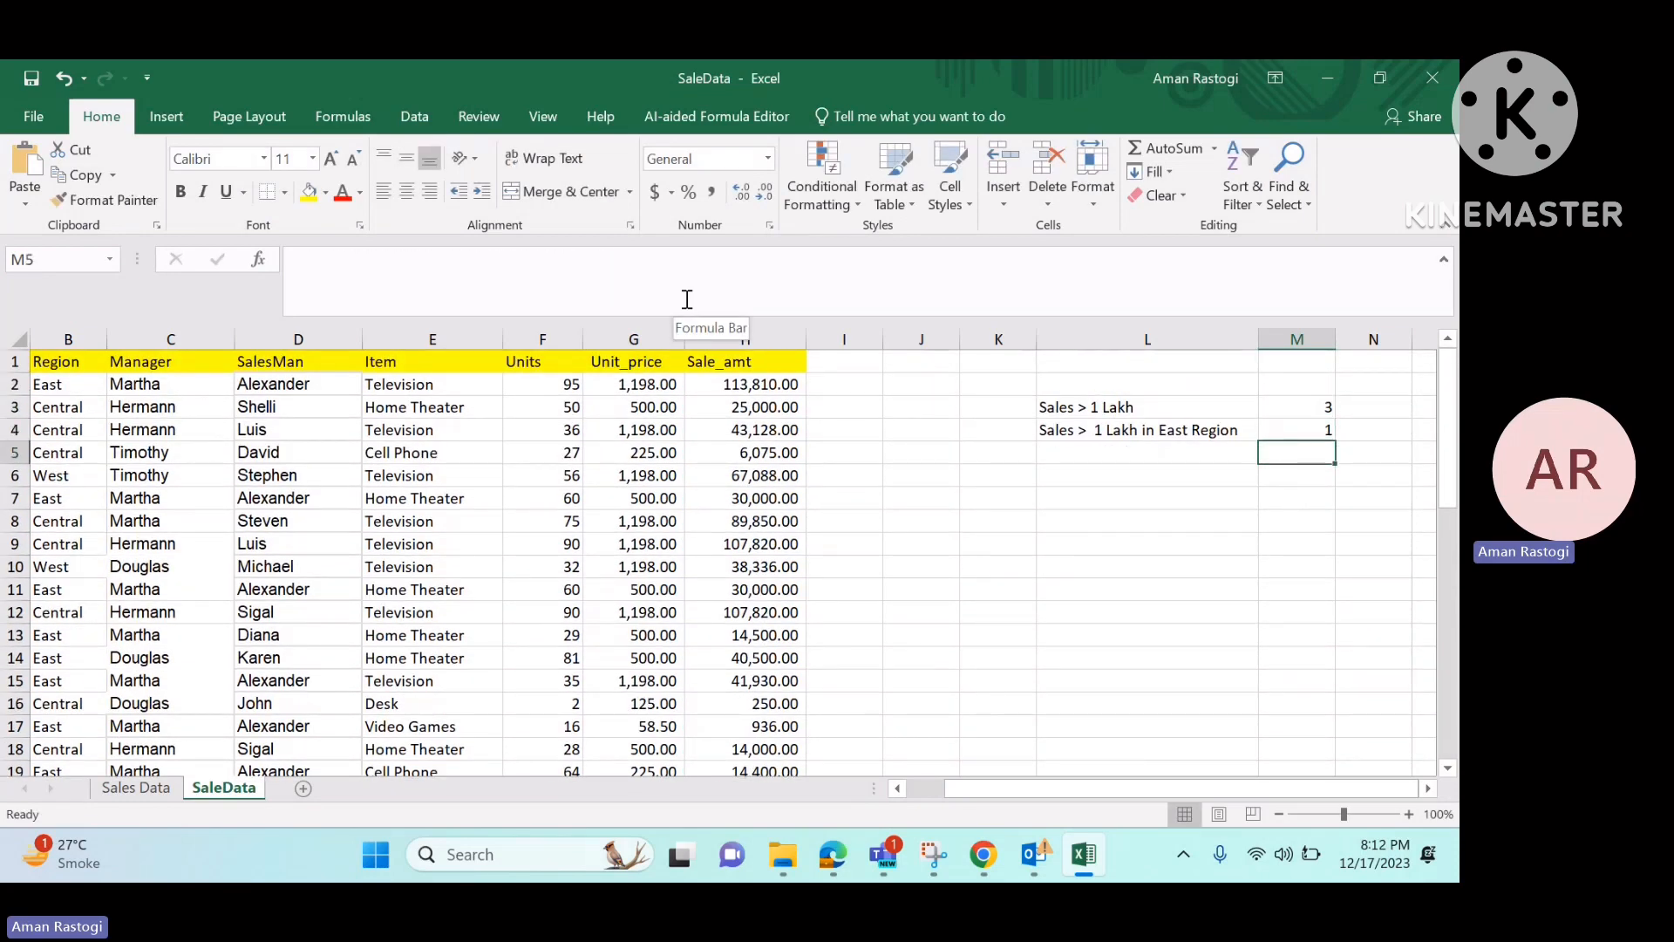
key("Up")
key("Left")
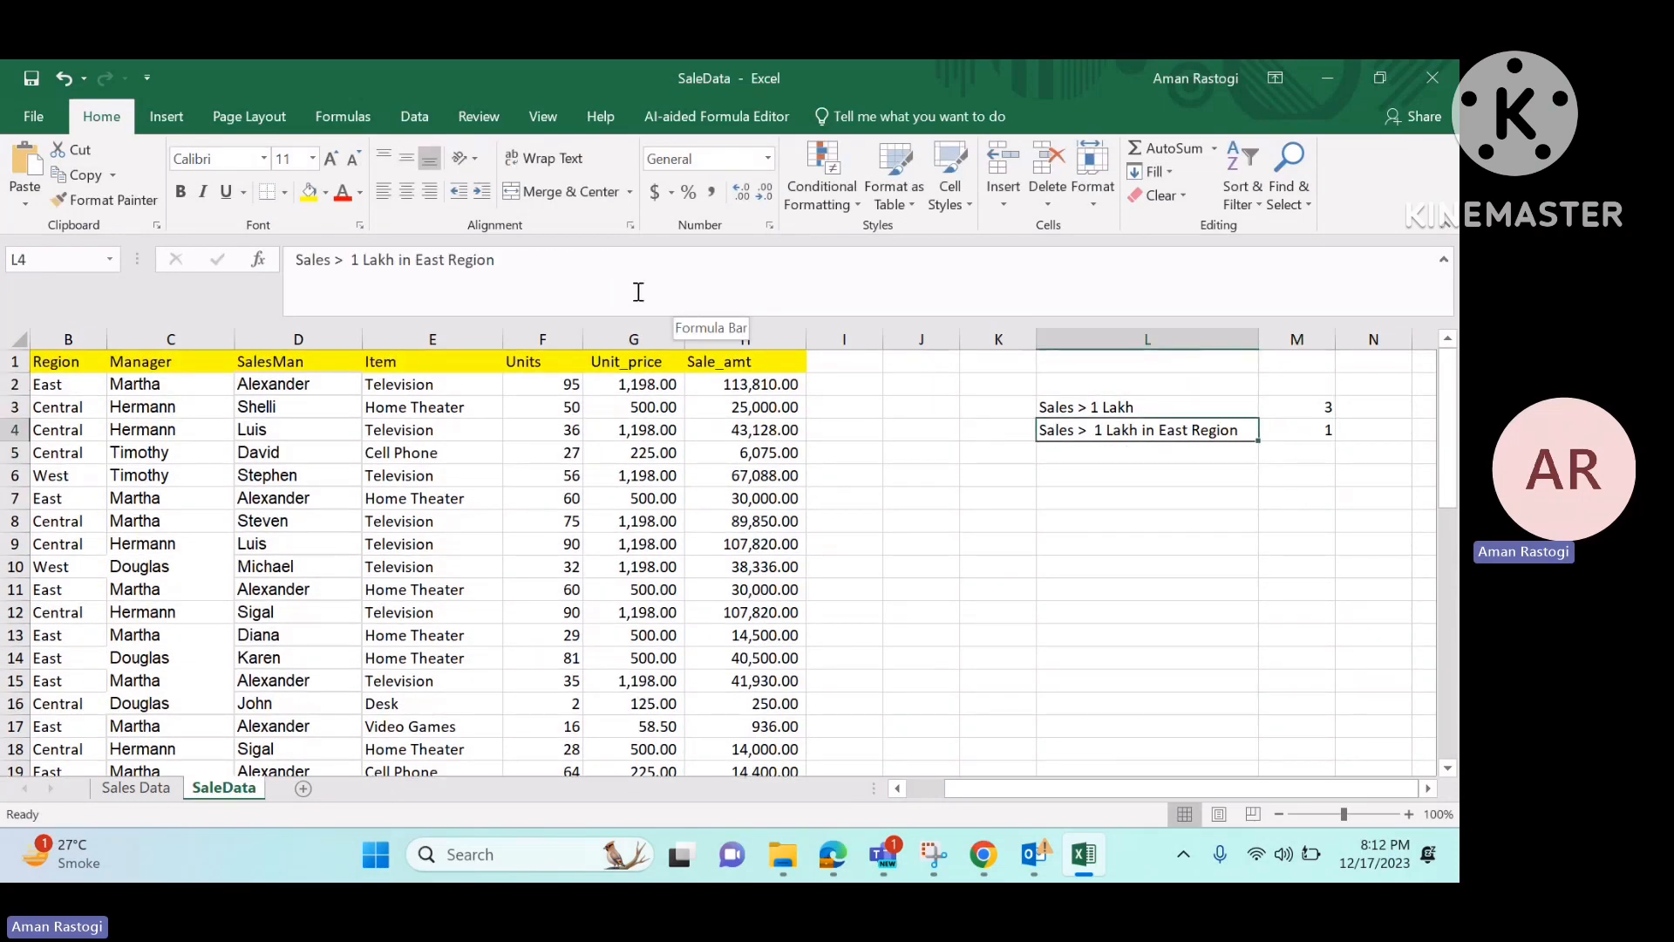
left_click(257, 387)
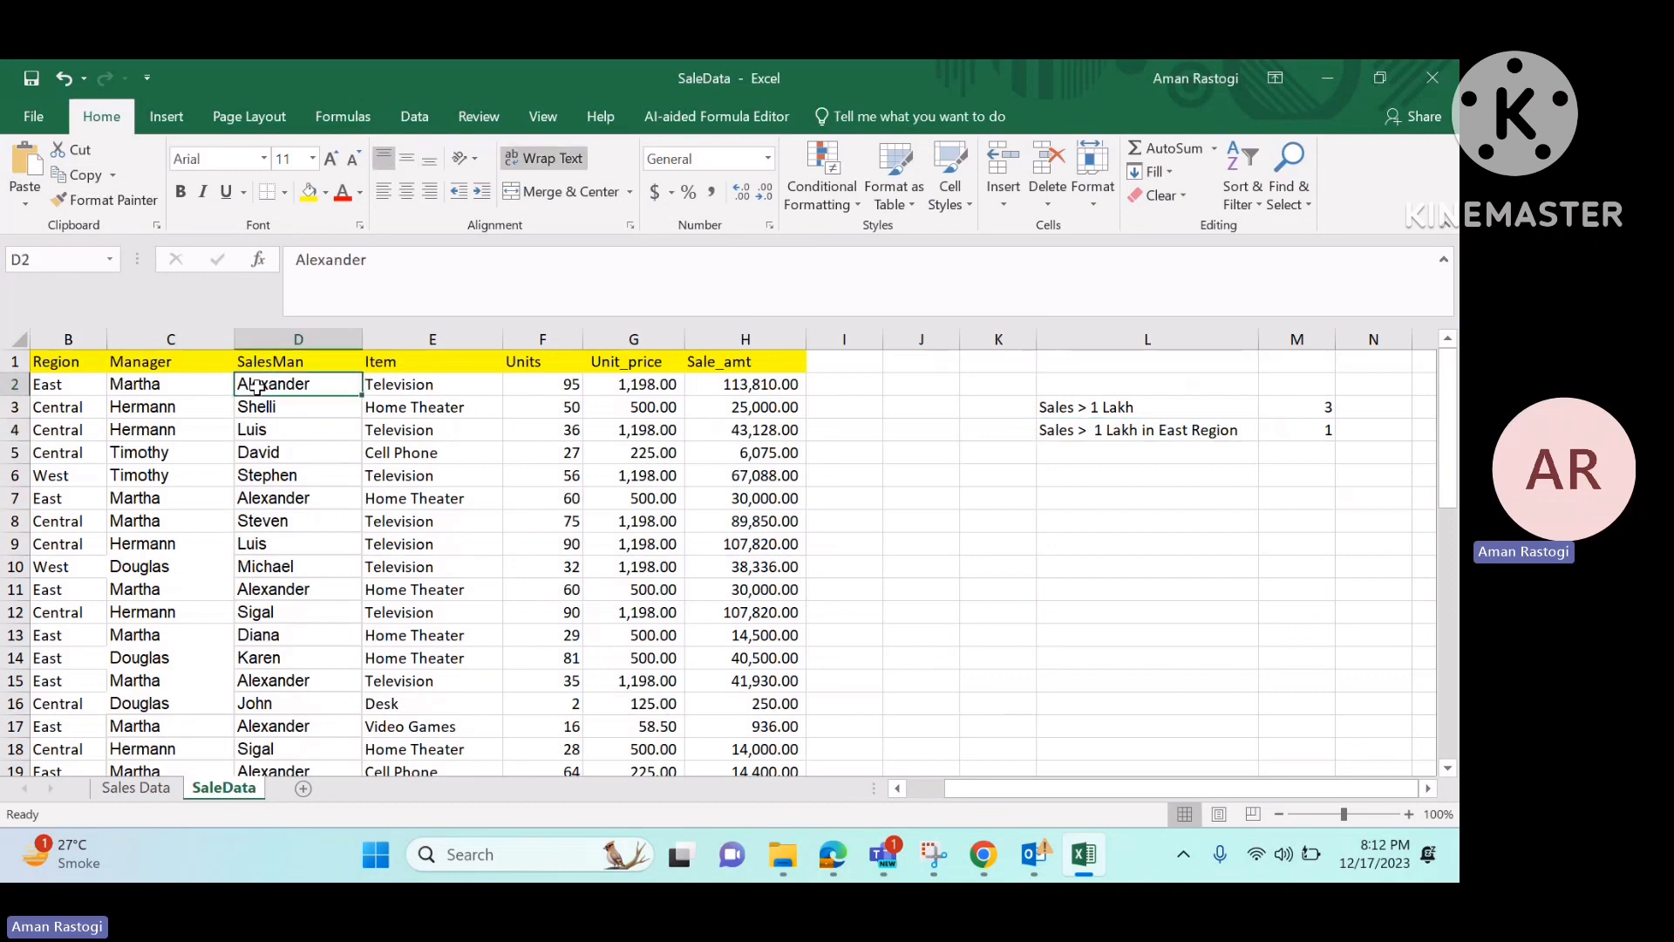
left_click(1161, 436)
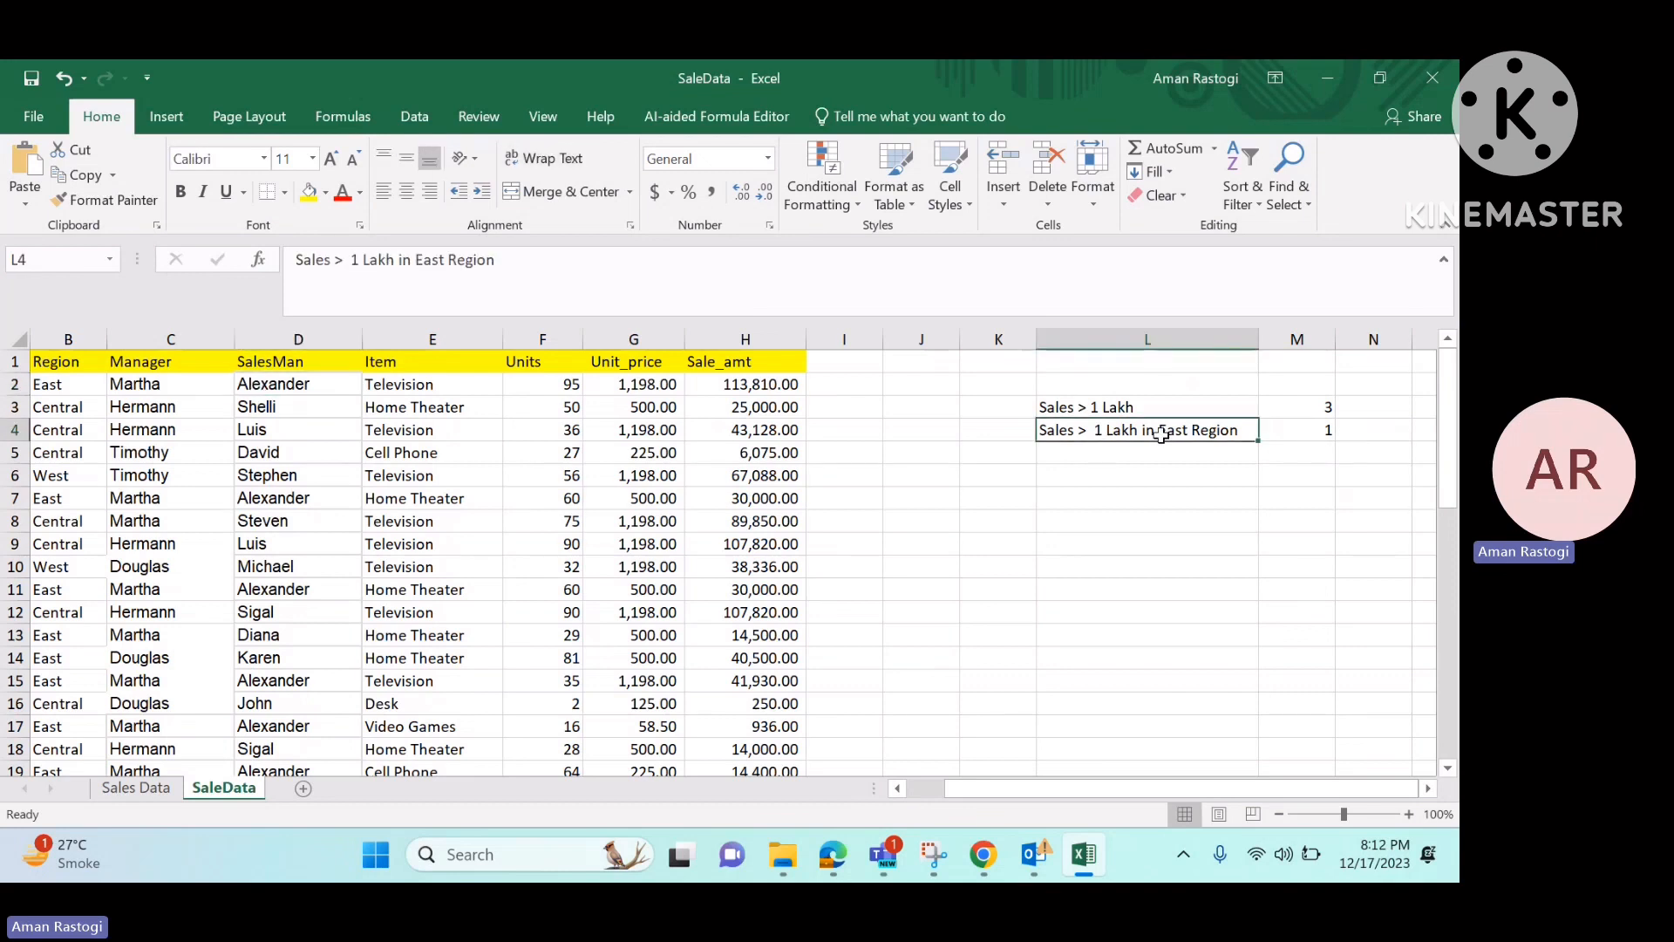